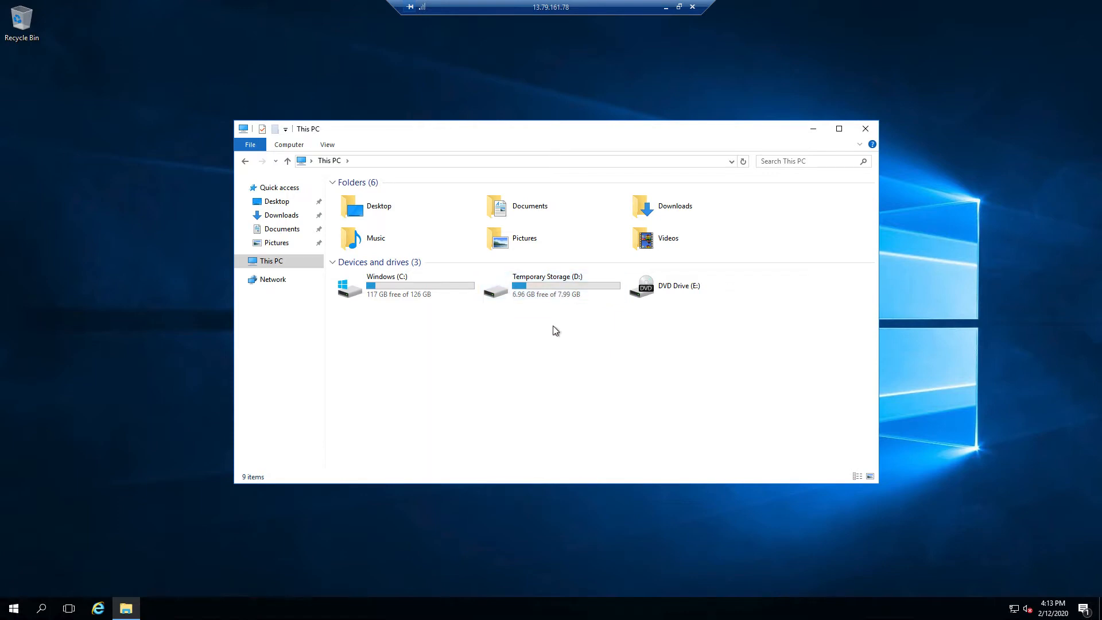
Read DATALOSS_WARNING_README on the Temporary Storage (D:) drive, close it and return to the This PC drive overview
{"action": "double_click", "coordinate": [558, 284]}
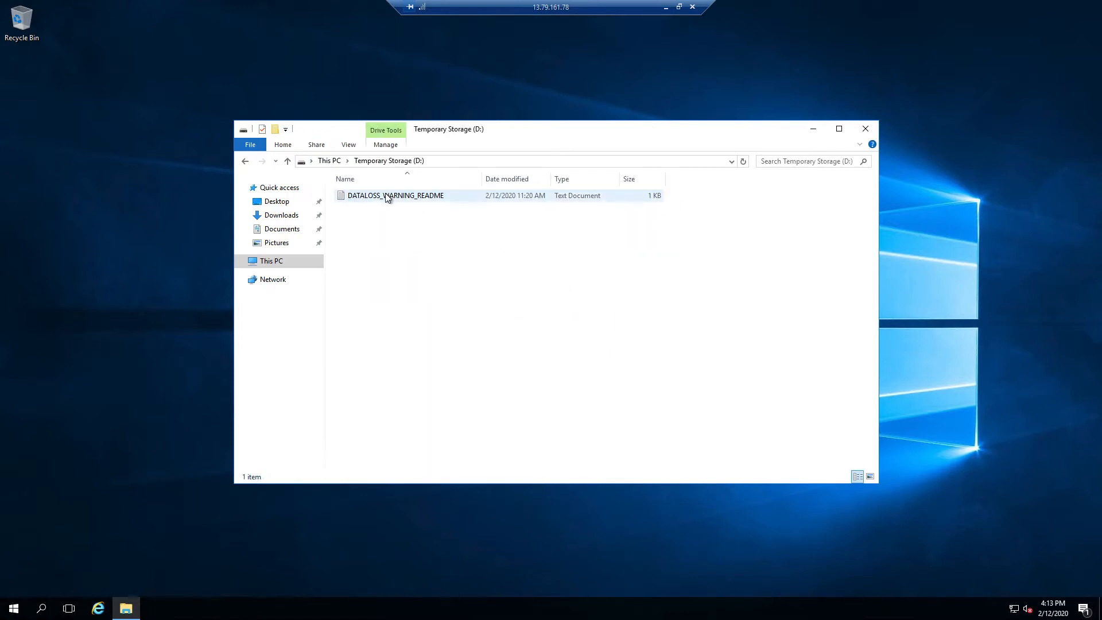
{"action": "left_click", "coordinate": [419, 200]}
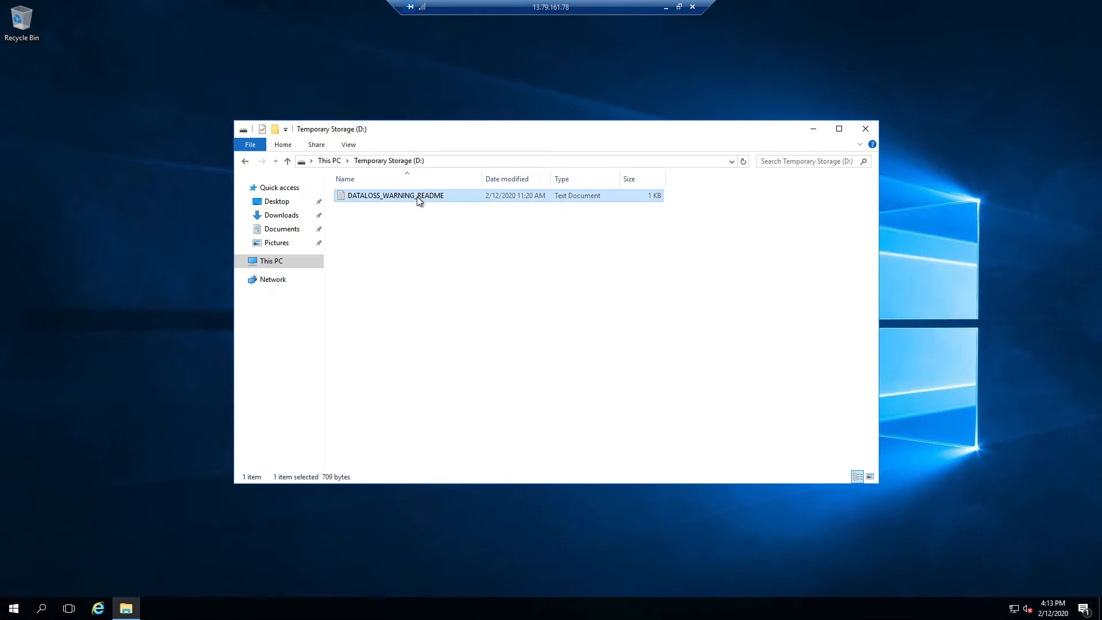
{"action": "double_click", "coordinate": [419, 198]}
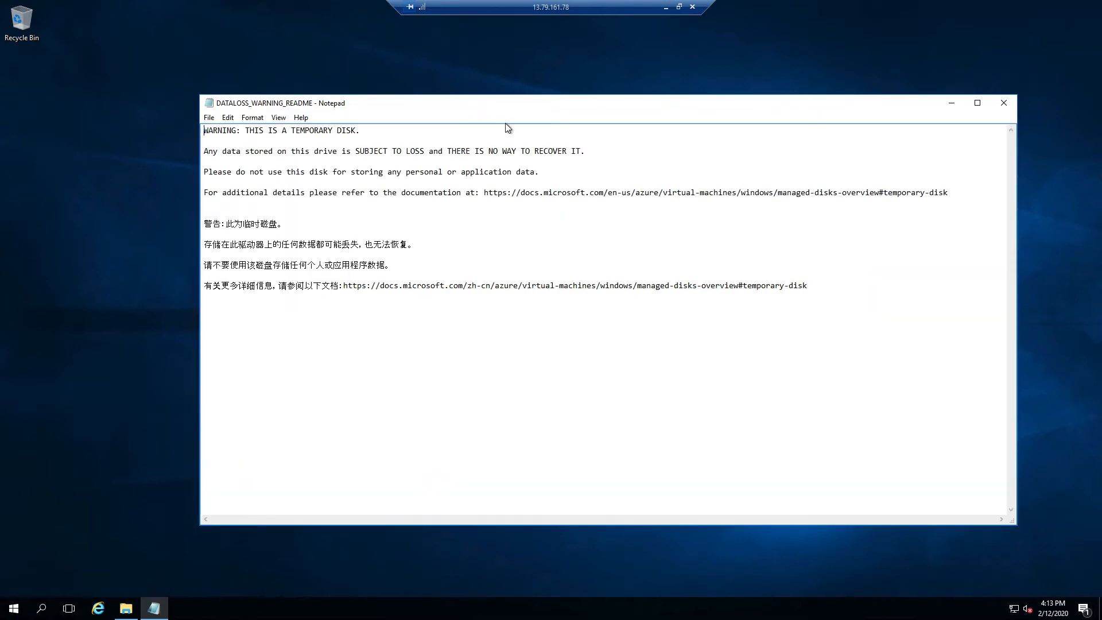
{"action": "left_click_drag", "start_coordinate": [479, 104], "coordinate": [506, 124]}
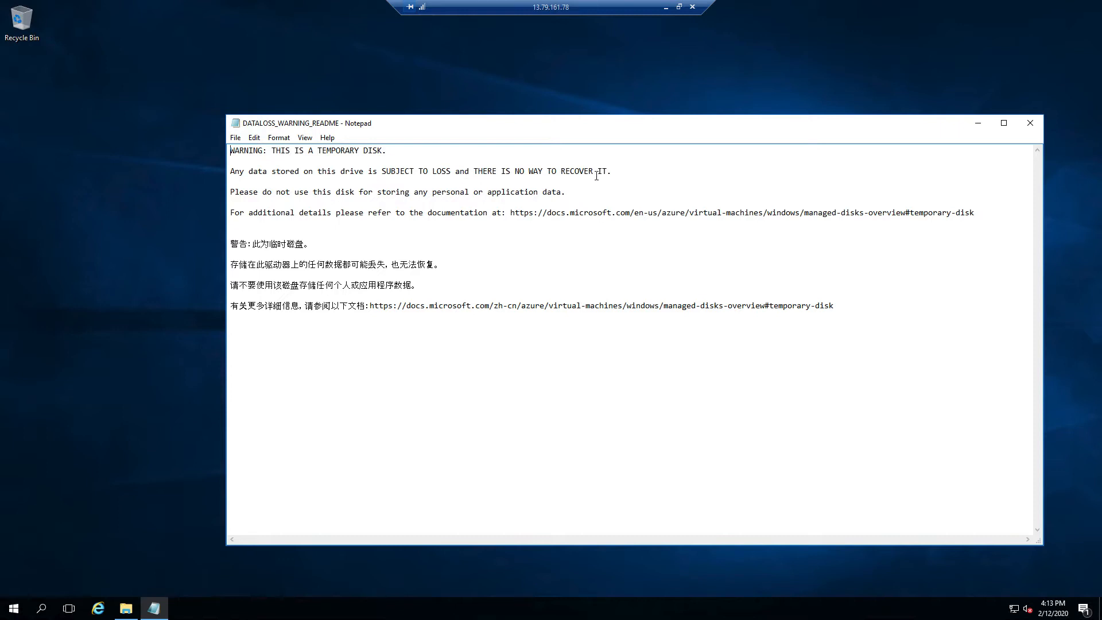
{"action": "left_click", "coordinate": [1031, 123]}
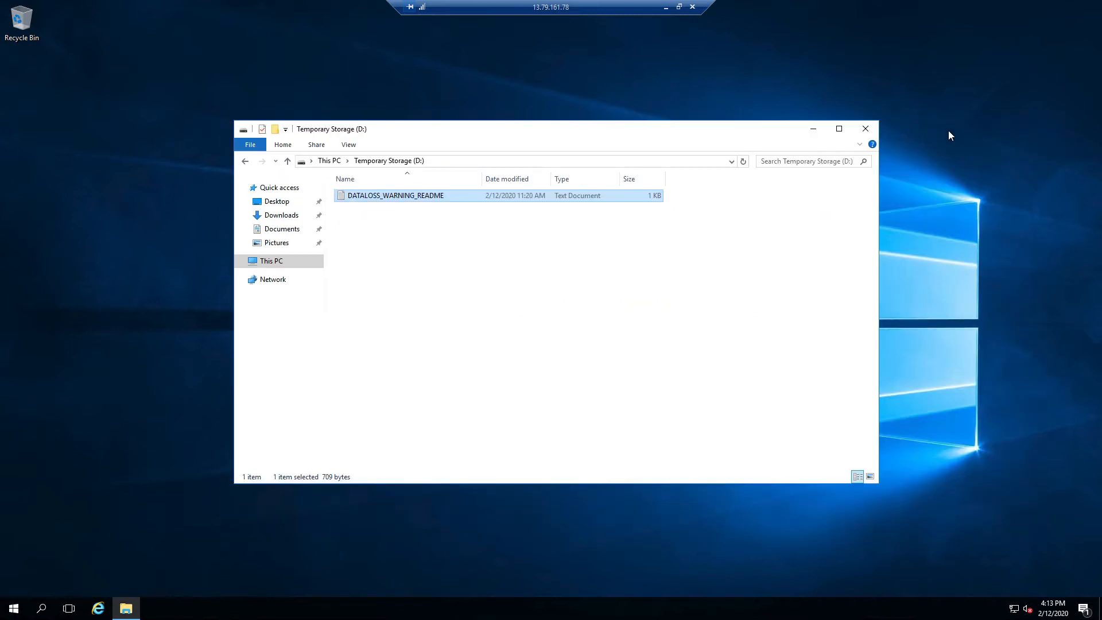
{"action": "left_click", "coordinate": [272, 265]}
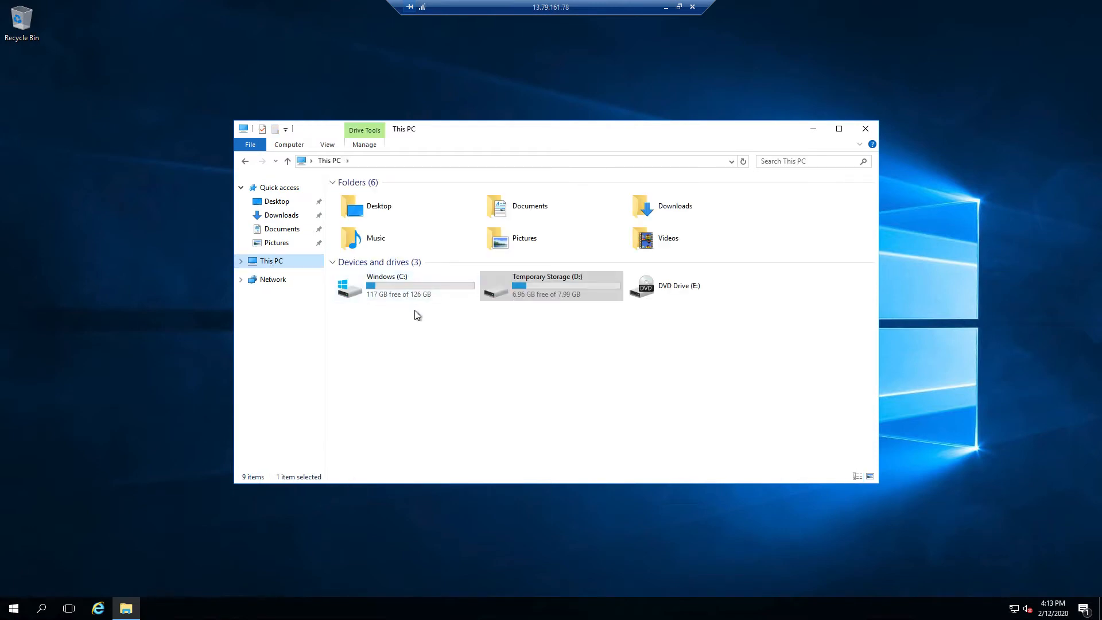
{"action": "left_click", "coordinate": [542, 321]}
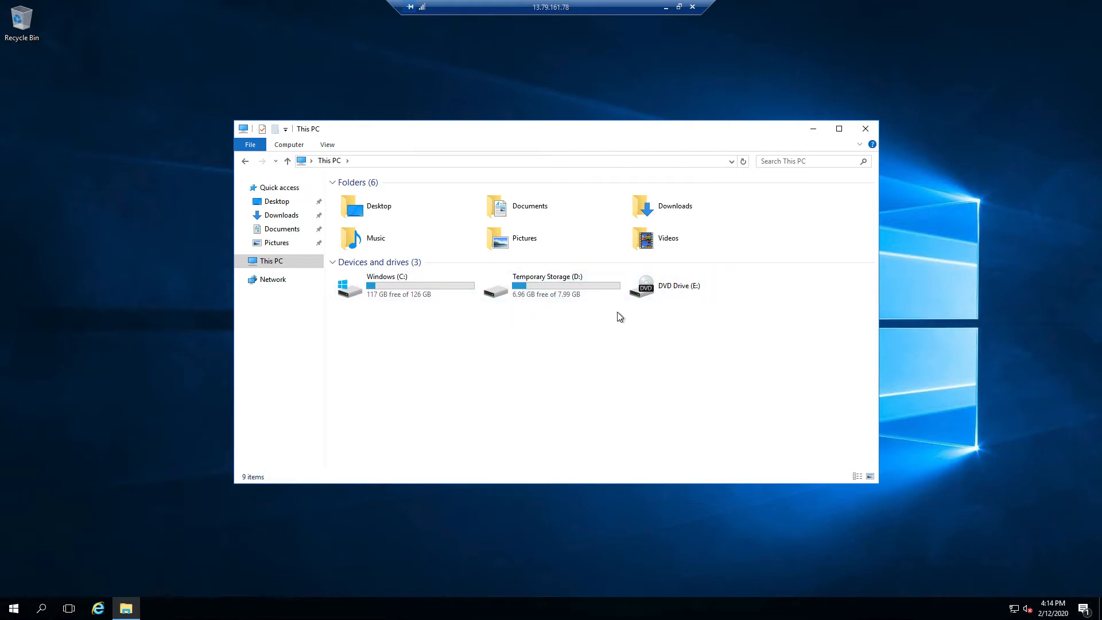
Switch to the Azure portal in the browser and open the Disks settings of virtual machine Windows-VM-01
{"action": "left_click", "coordinate": [665, 8]}
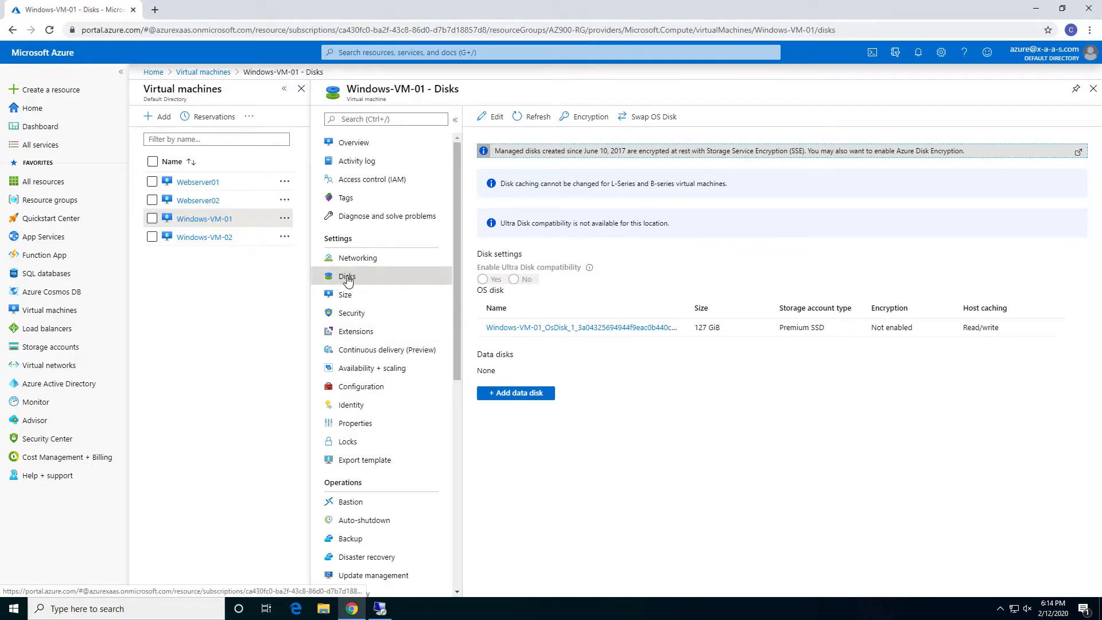
{"action": "left_click", "coordinate": [193, 223]}
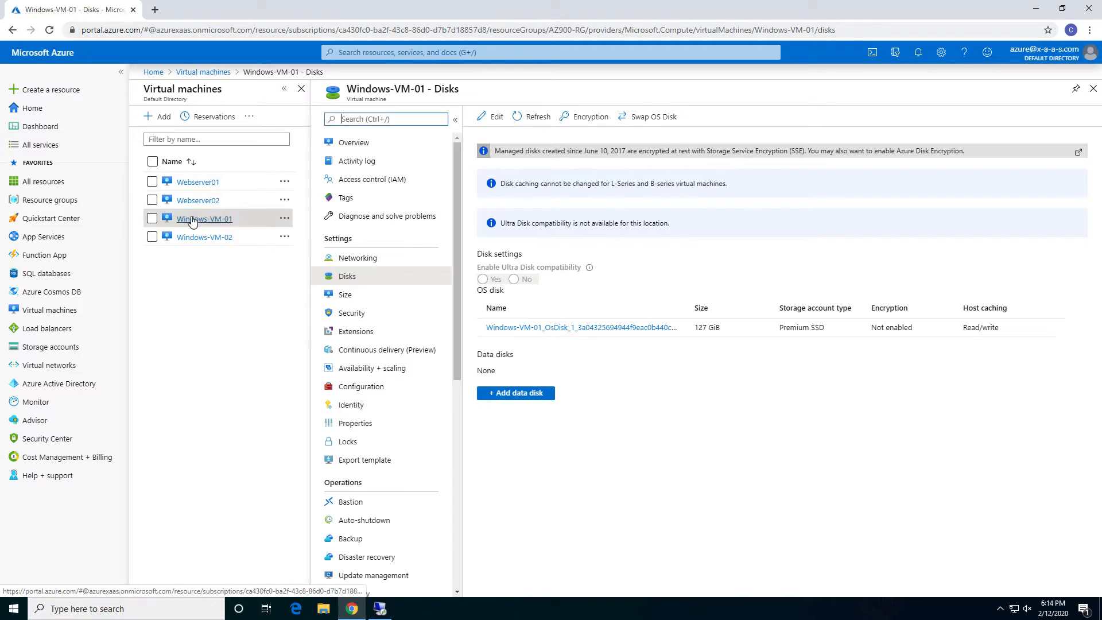
{"action": "left_click", "coordinate": [157, 73]}
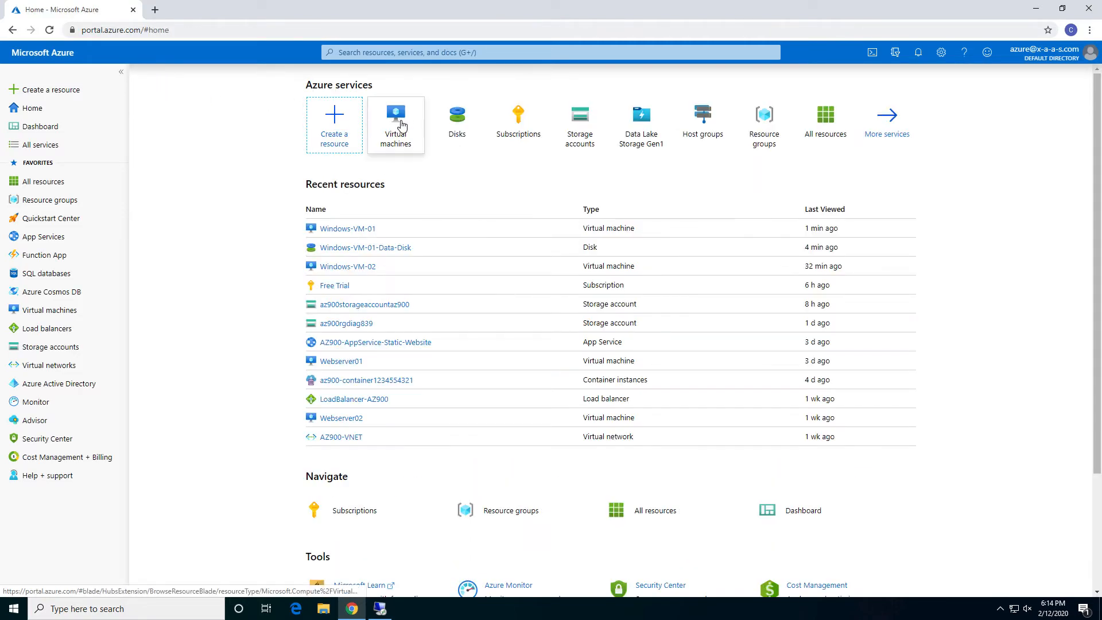
{"action": "left_click", "coordinate": [400, 123]}
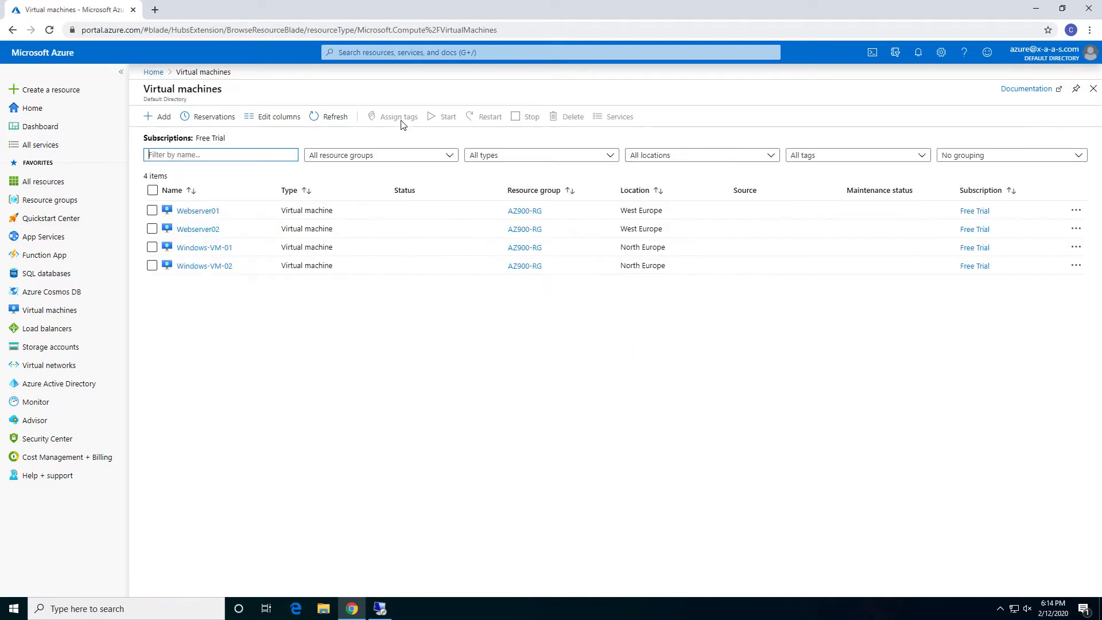
{"action": "left_click", "coordinate": [213, 248]}
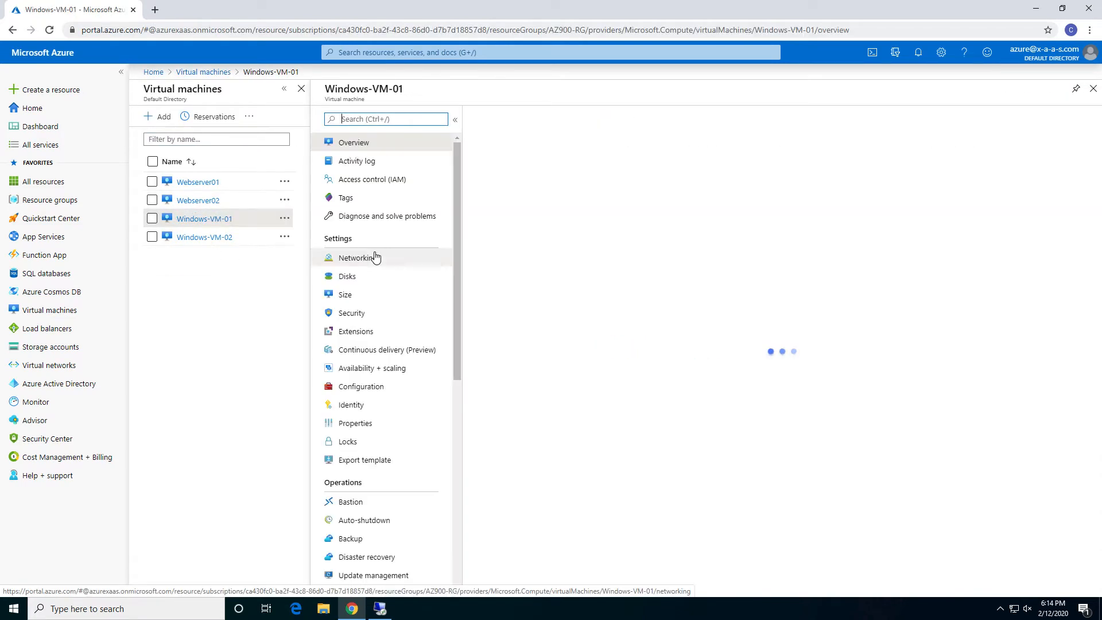
{"action": "left_click", "coordinate": [347, 277]}
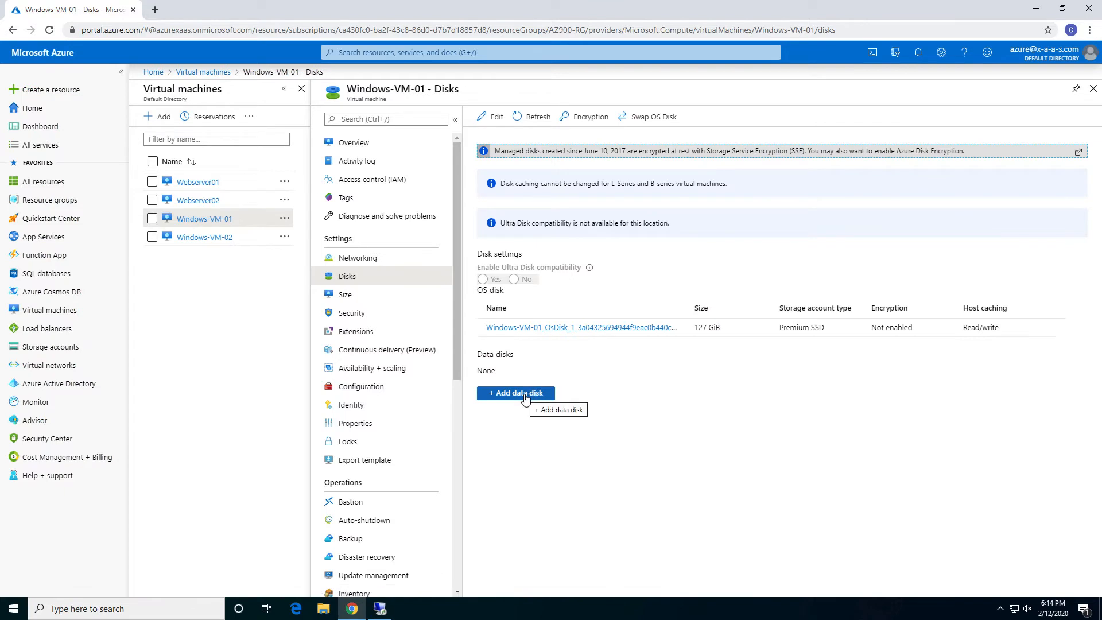
Add a data disk by starting a new managed disk named Windows-VM-01-Persistent-Data, keeping source type None
{"action": "left_click", "coordinate": [525, 393]}
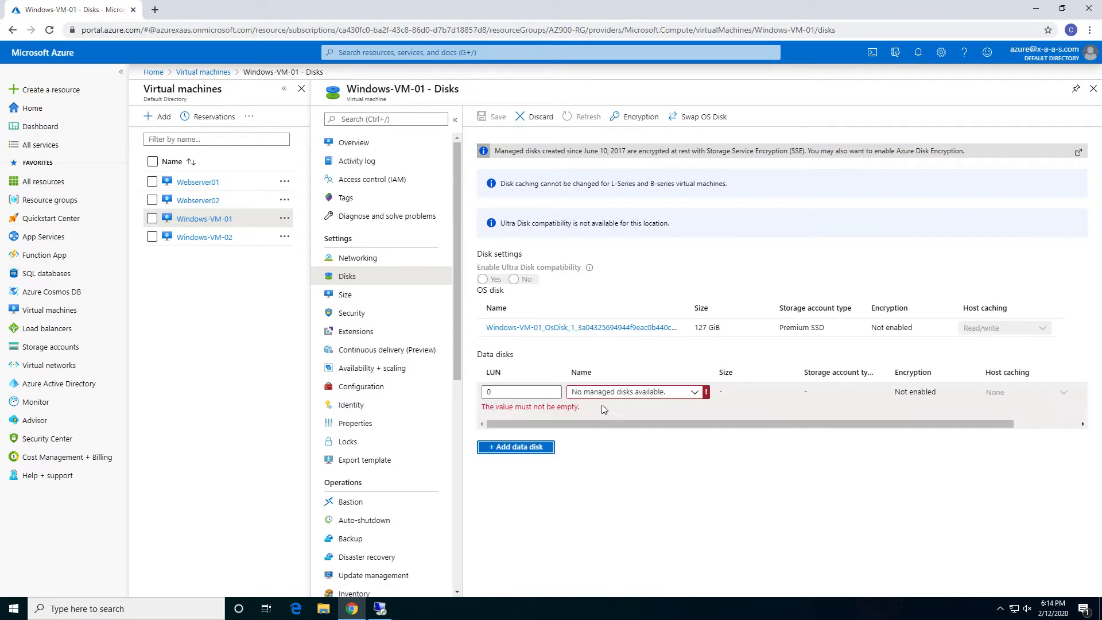
{"action": "left_click", "coordinate": [694, 392]}
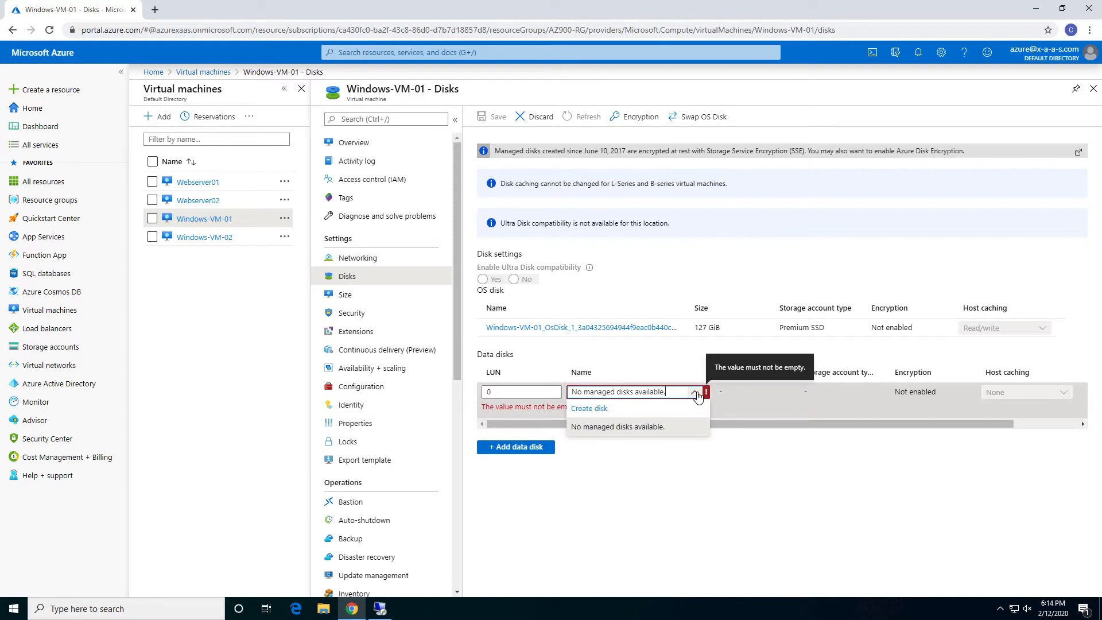
{"action": "left_click", "coordinate": [613, 409]}
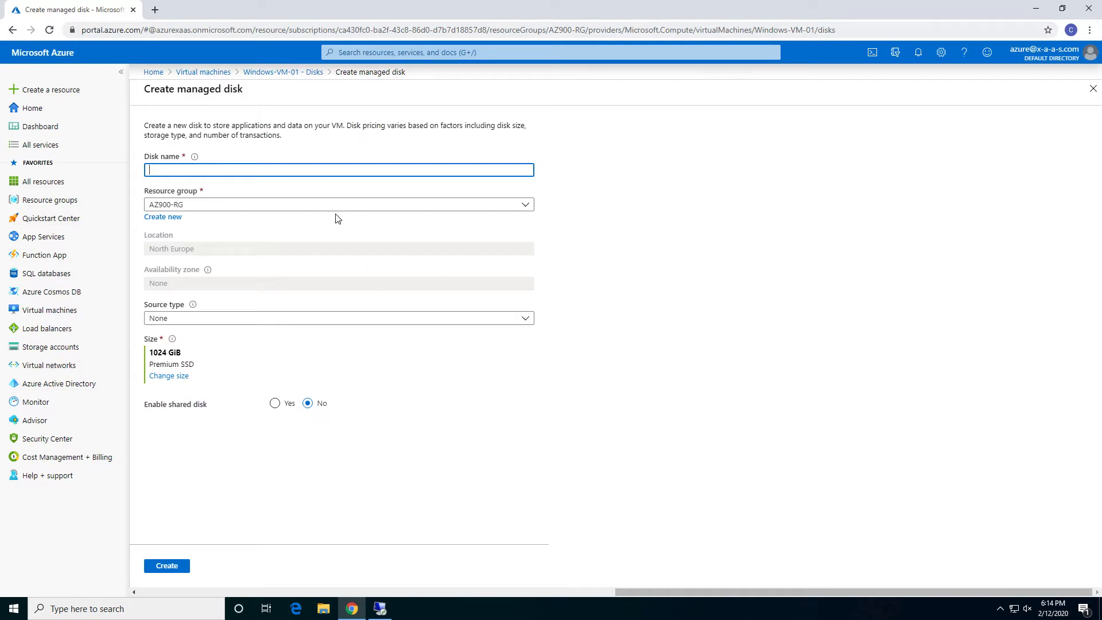
{"action": "type", "text": "Windows-VM"}
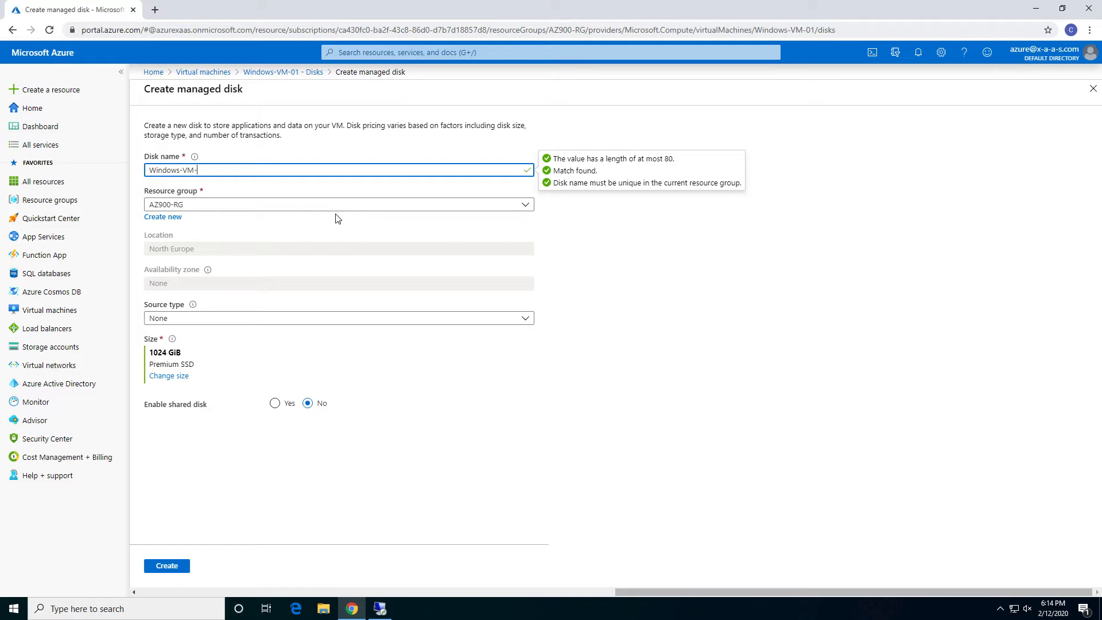
{"action": "type", "text": "-01-Persistent-Data"}
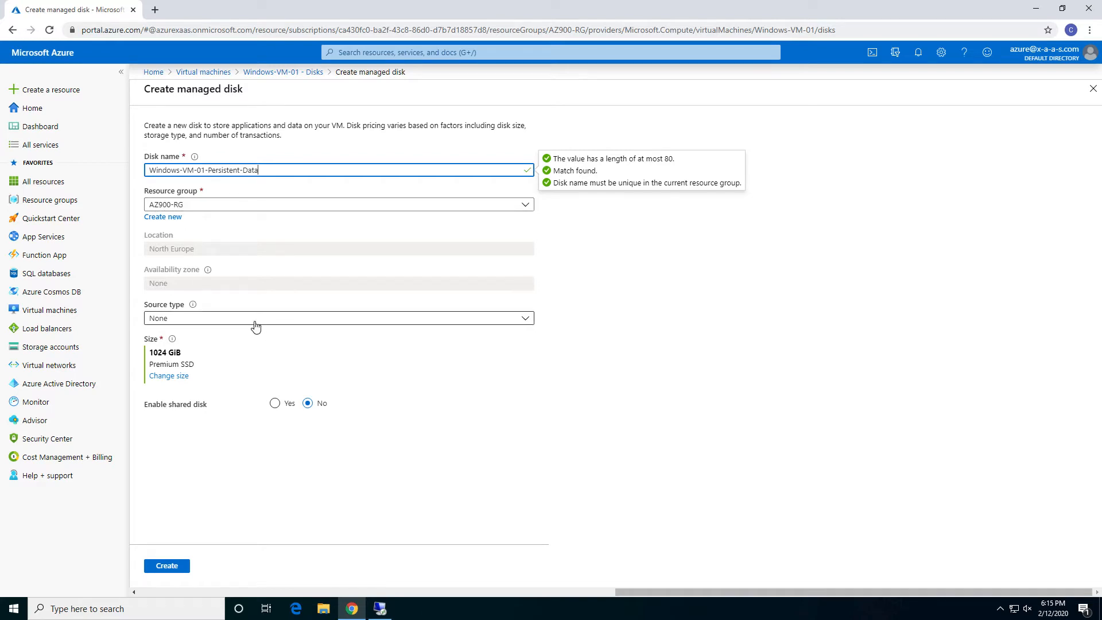
{"action": "left_click", "coordinate": [225, 319]}
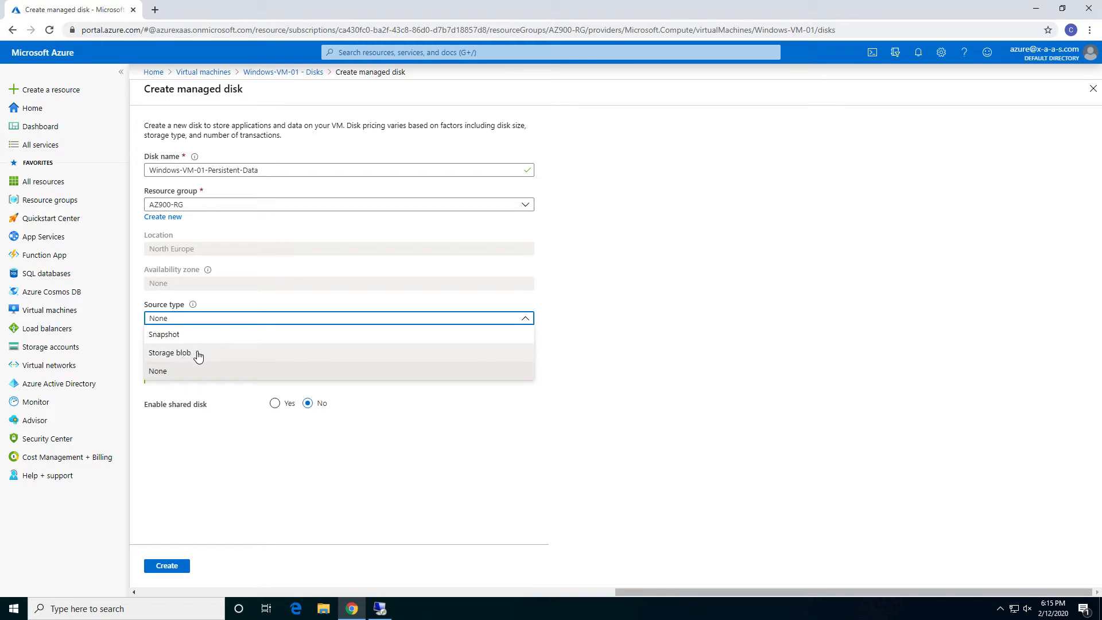
{"action": "left_click", "coordinate": [593, 377]}
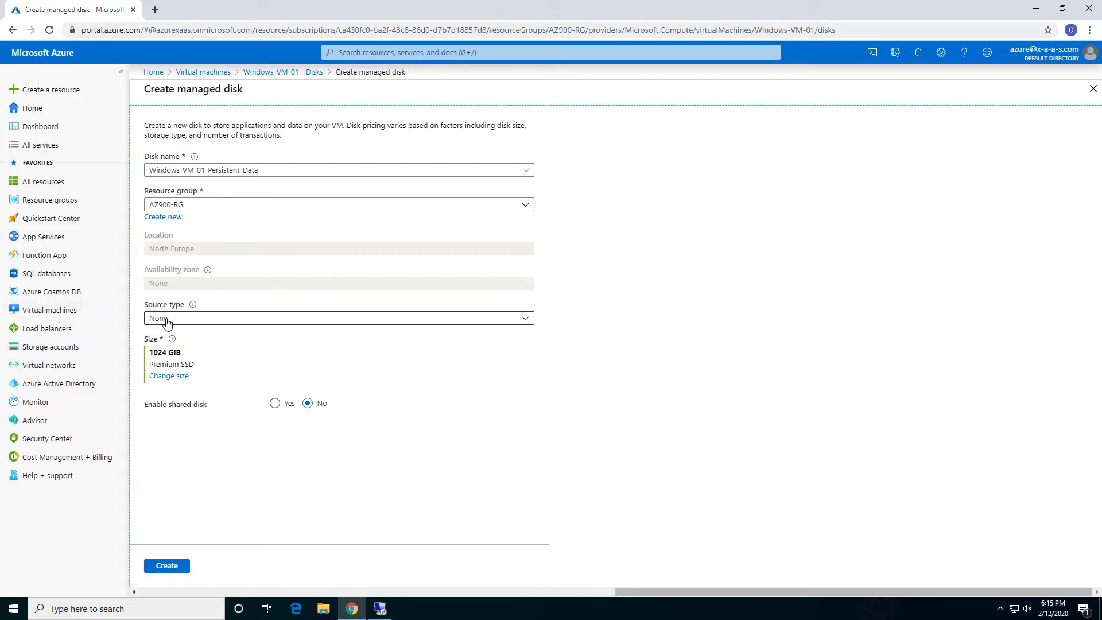
Change the new disk's account type to Standard HDD and its size to 32 GiB
{"action": "left_click", "coordinate": [171, 379]}
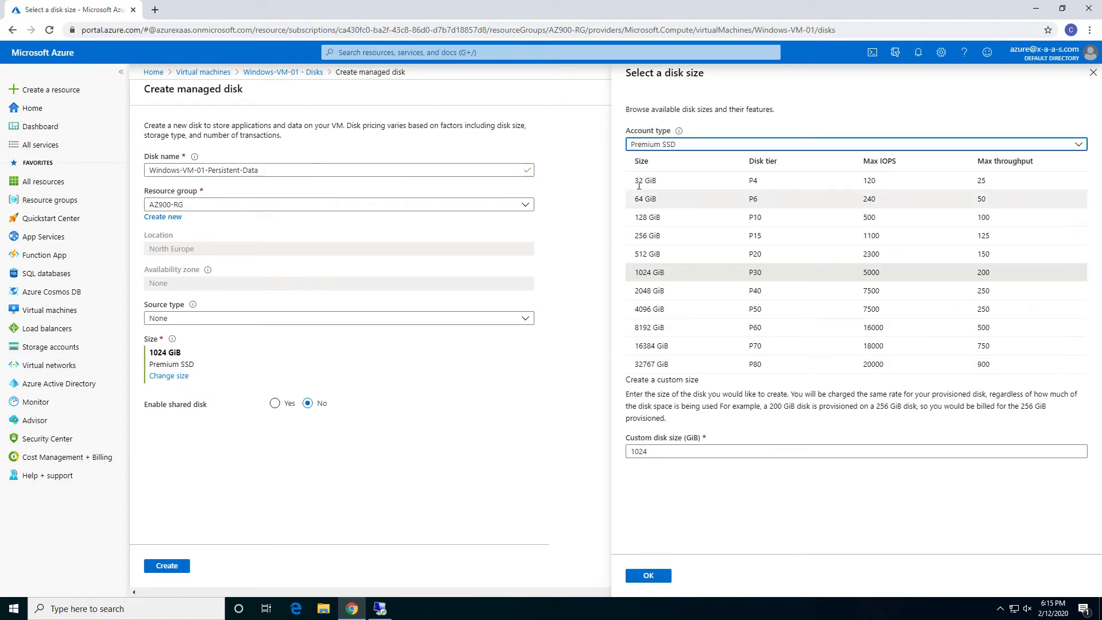
{"action": "left_click", "coordinate": [679, 150]}
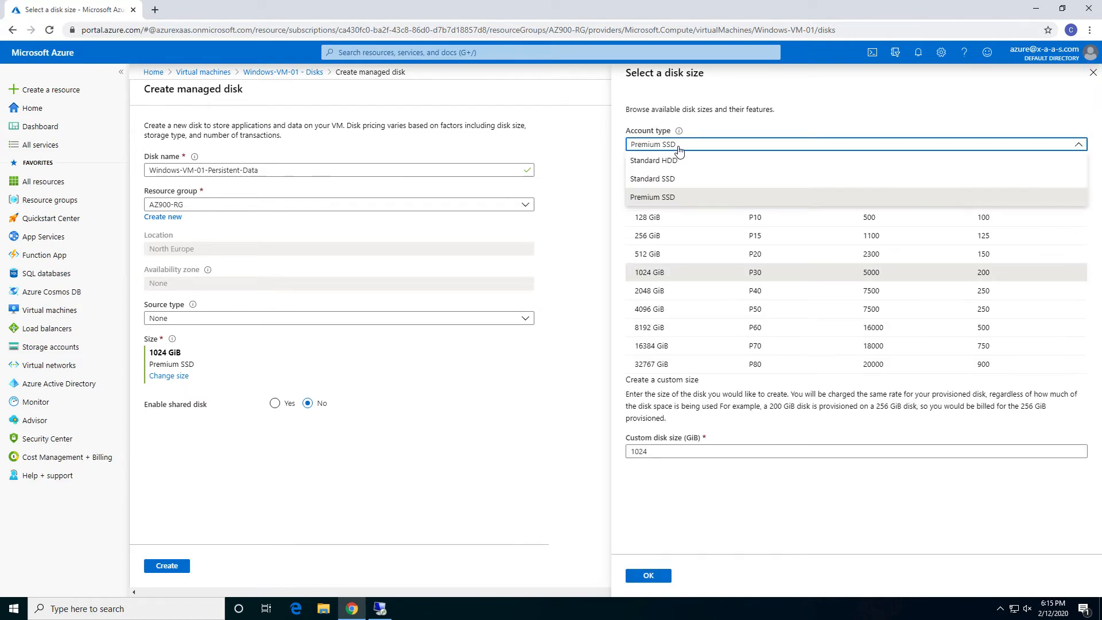
{"action": "left_click", "coordinate": [674, 161]}
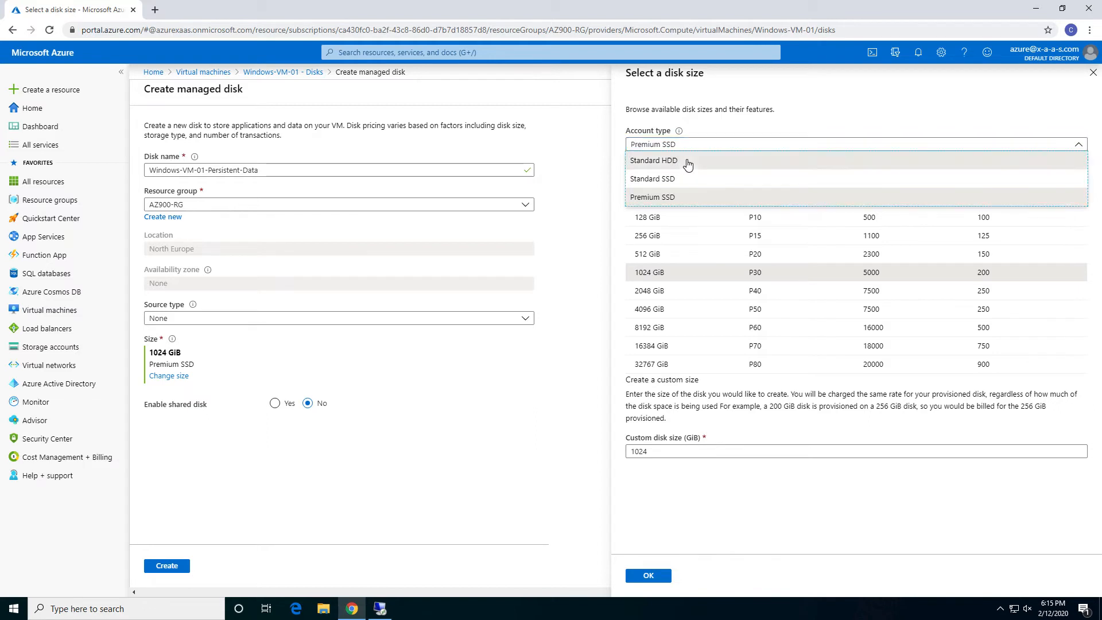
{"action": "left_click", "coordinate": [653, 181]}
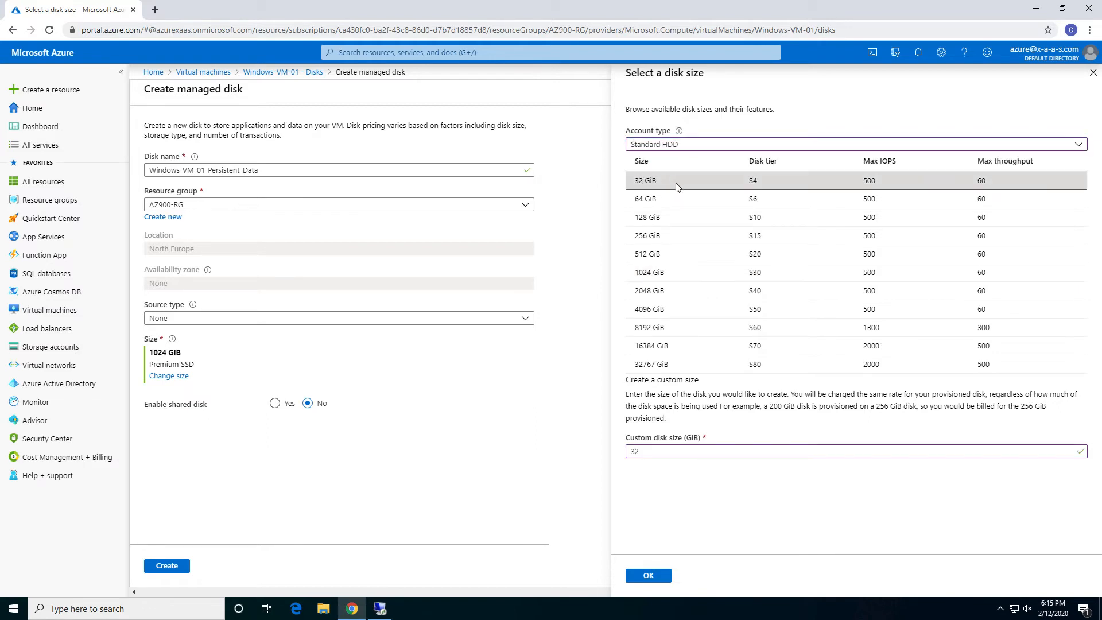
{"action": "left_click", "coordinate": [648, 576]}
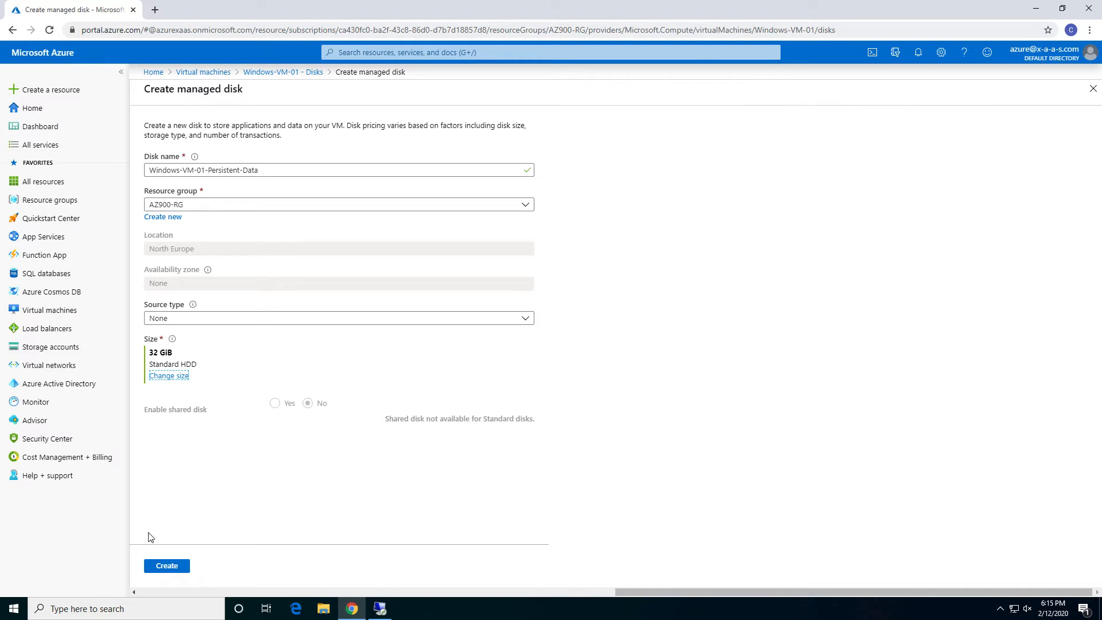
Create the managed disk without discarding the unsaved edits, and dismiss the portal notifications
{"action": "left_click", "coordinate": [167, 566]}
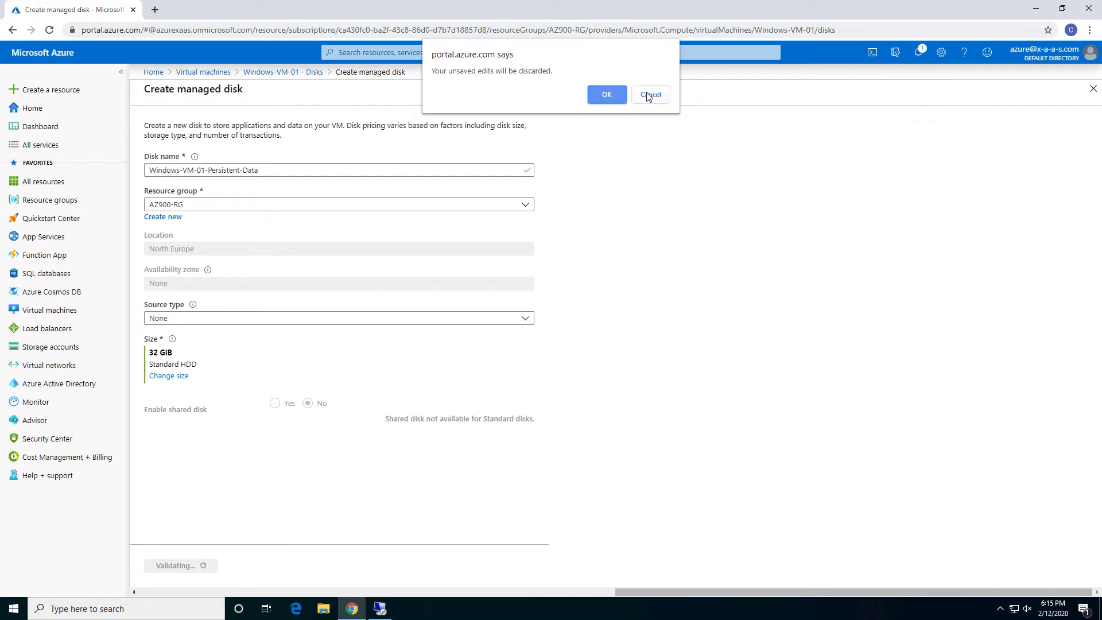
{"action": "left_click", "coordinate": [651, 94]}
{"action": "left_click", "coordinate": [919, 52]}
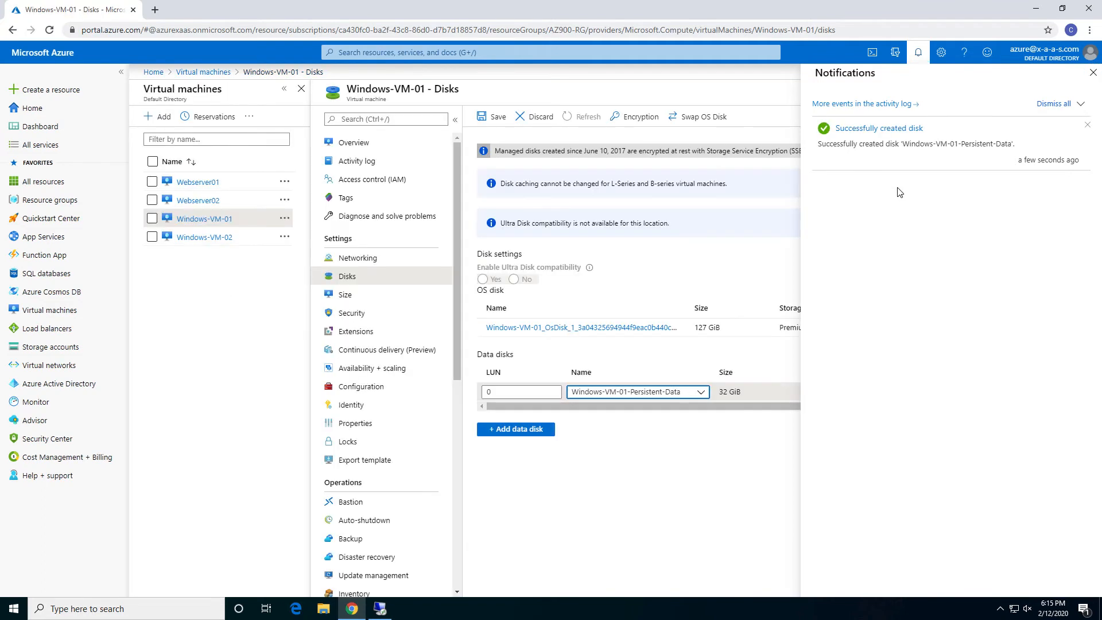
{"action": "left_click", "coordinate": [1061, 104]}
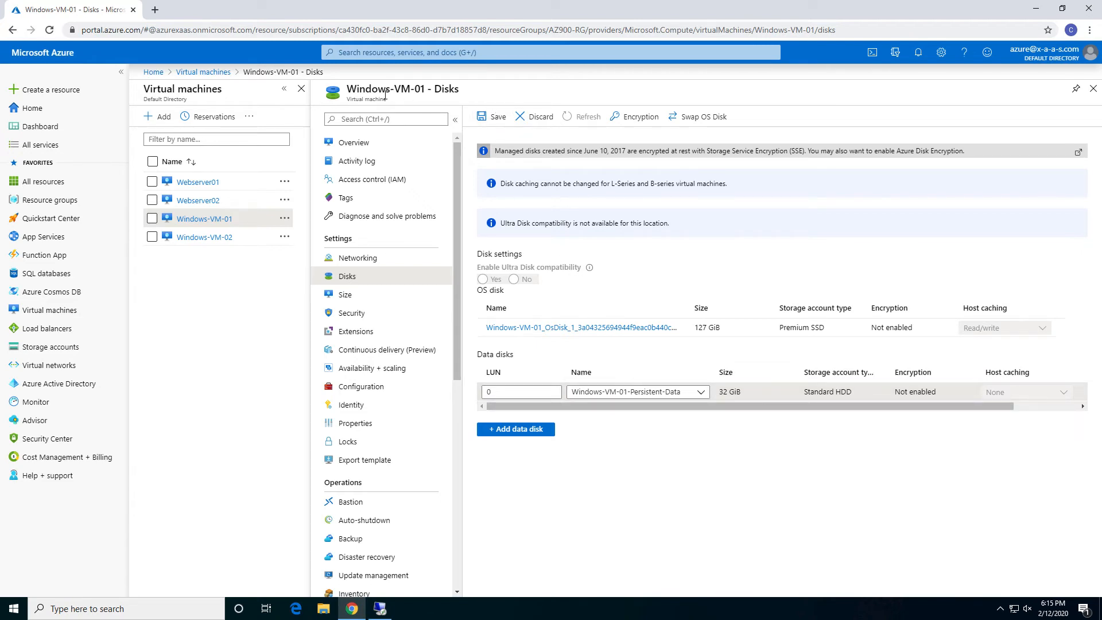
Save the disk configuration of Windows-VM-01 to attach the new data disk, and check the update notification
{"action": "left_click", "coordinate": [497, 118]}
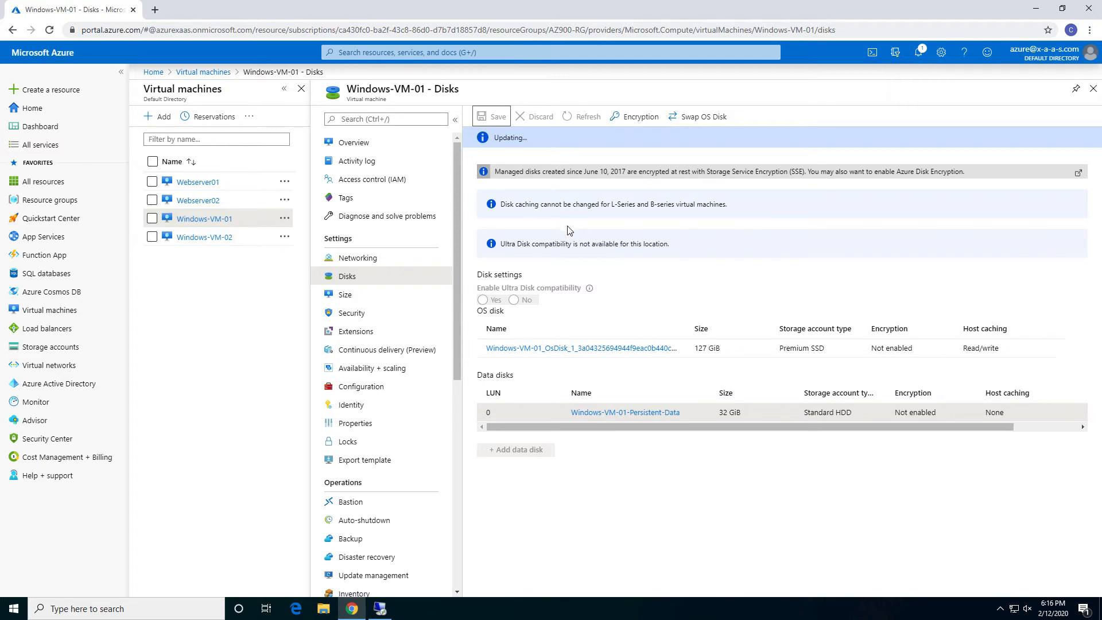
{"action": "left_click", "coordinate": [922, 60]}
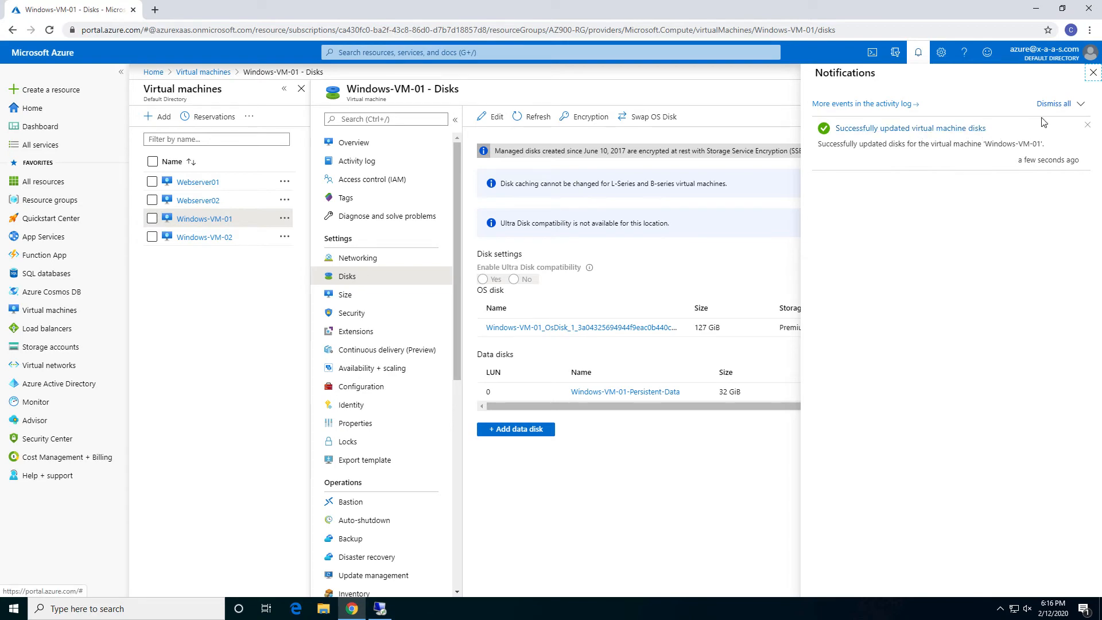
{"action": "left_click", "coordinate": [1092, 73]}
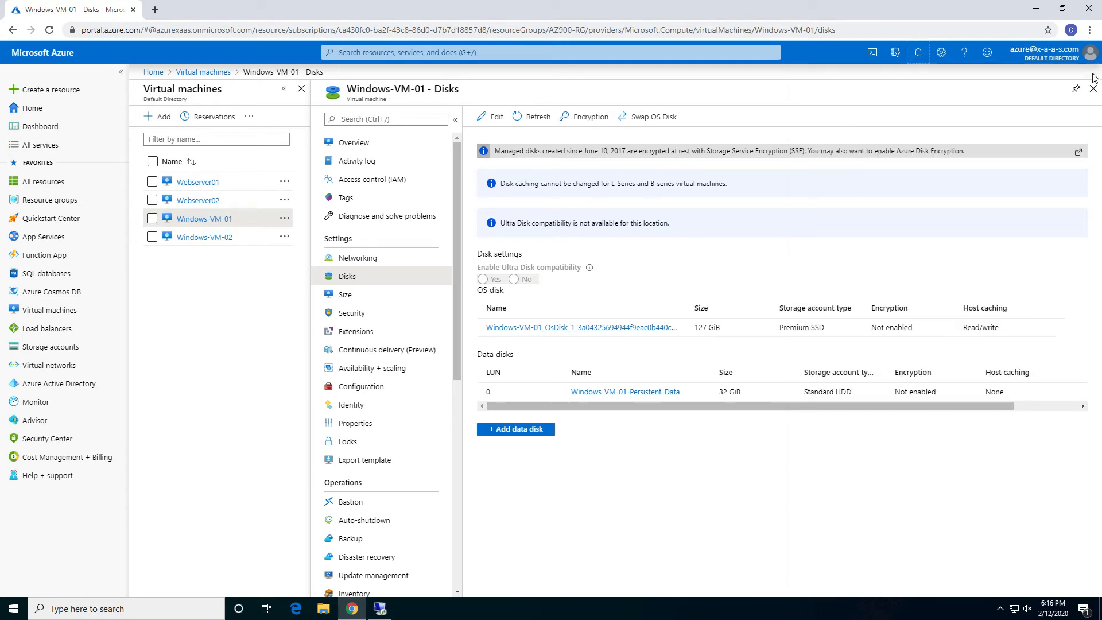
Switch to the VM's Remote Desktop session and open the hard disk partition tool by searching for "disk management"
{"action": "left_click", "coordinate": [380, 608]}
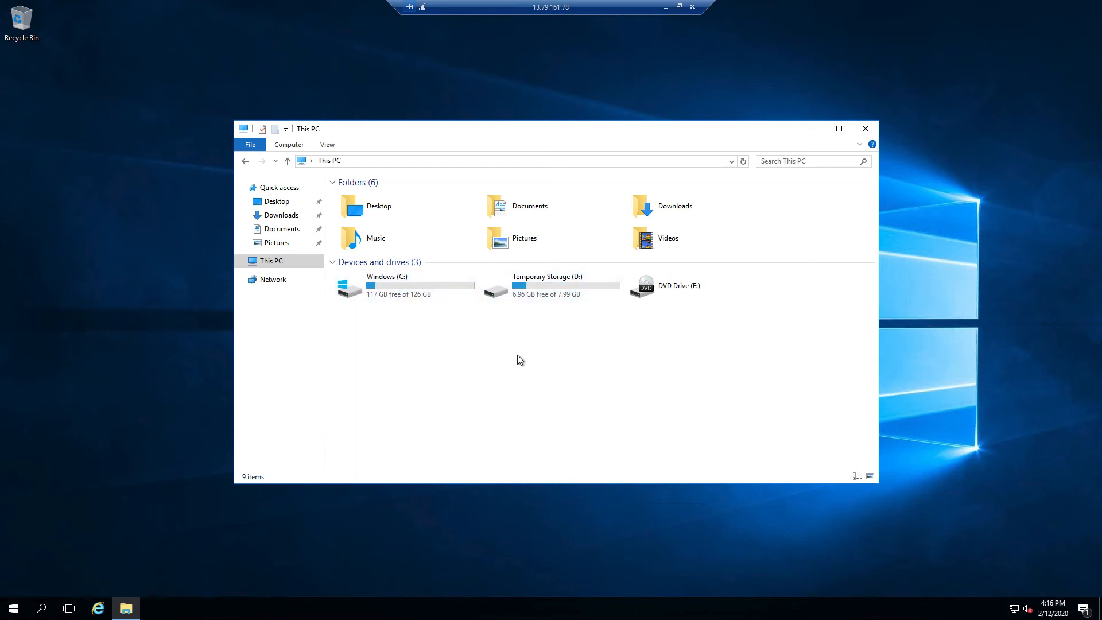
{"action": "left_click_drag", "start_coordinate": [597, 129], "coordinate": [595, 104]}
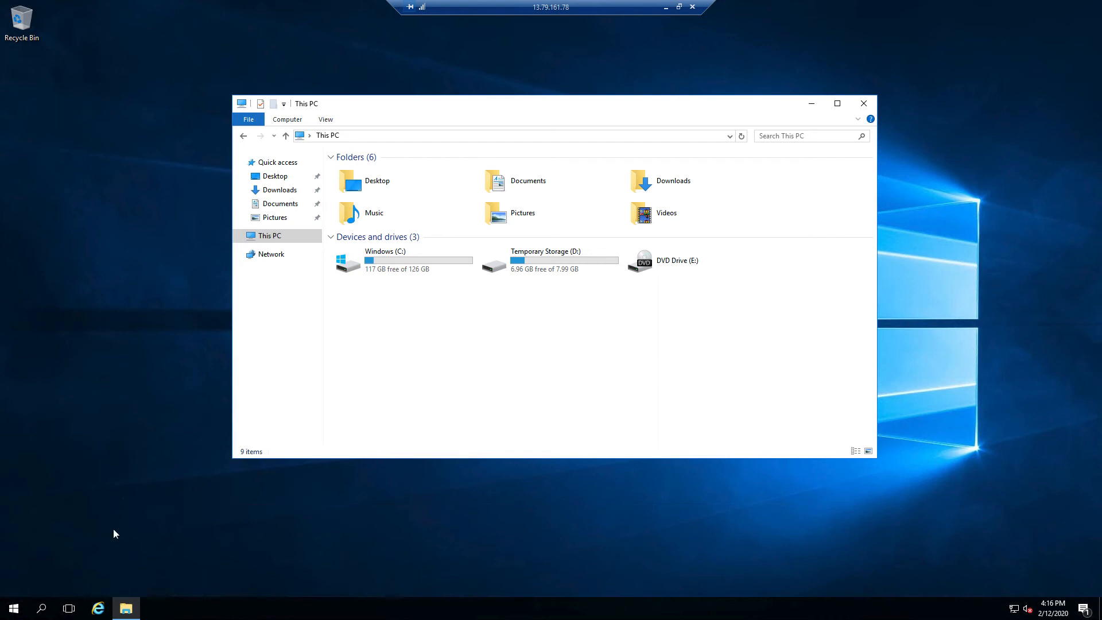
{"action": "left_click", "coordinate": [14, 609]}
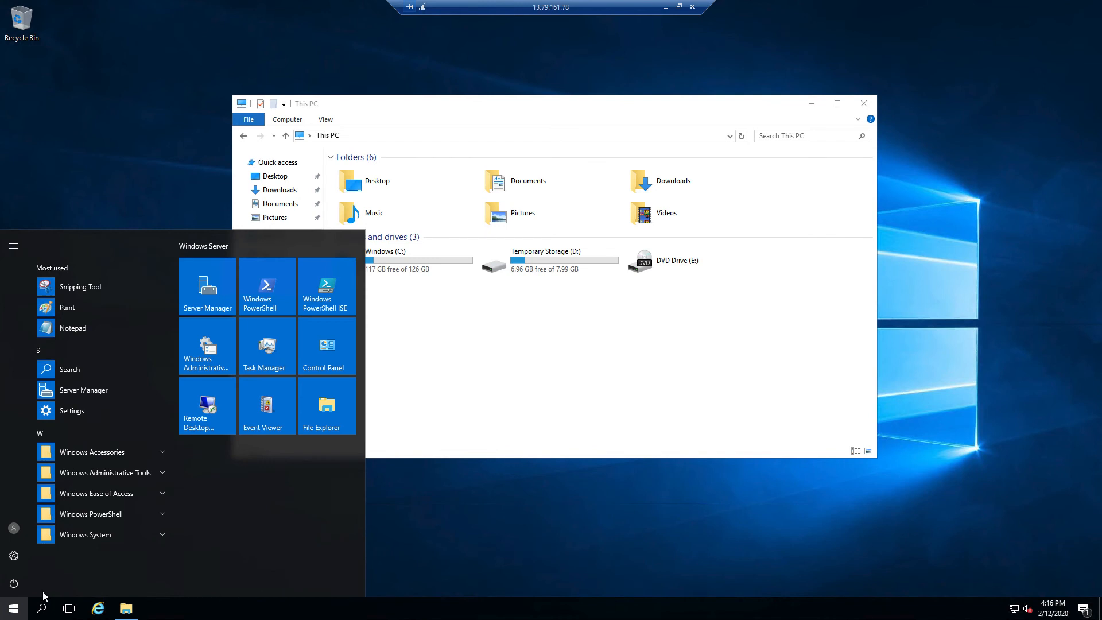
{"action": "type", "text": "disk"}
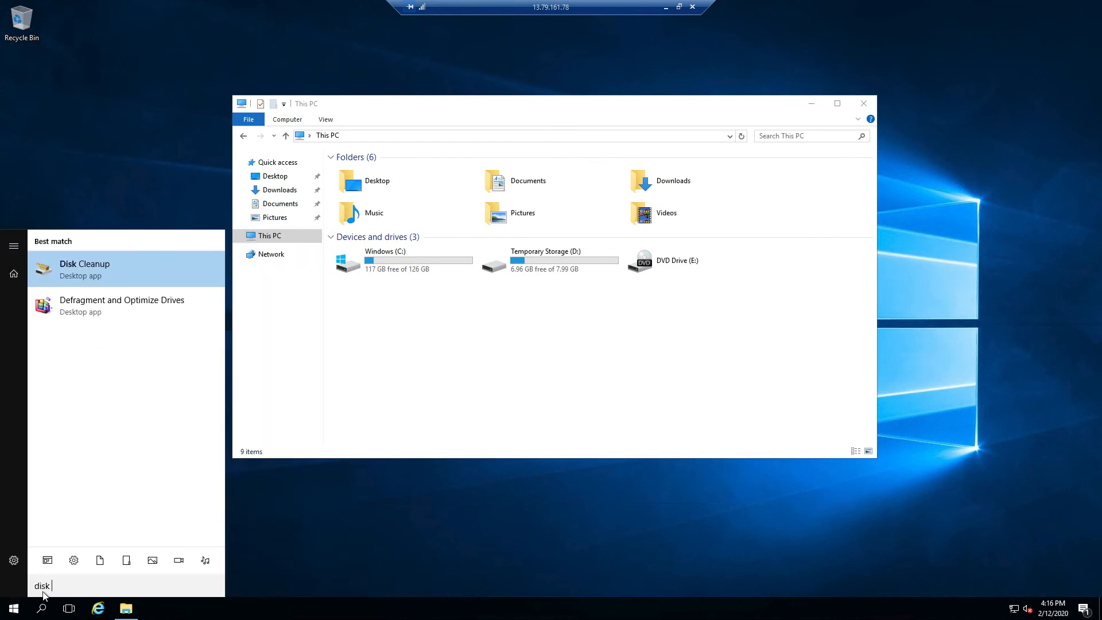
{"action": "type", "text": " management"}
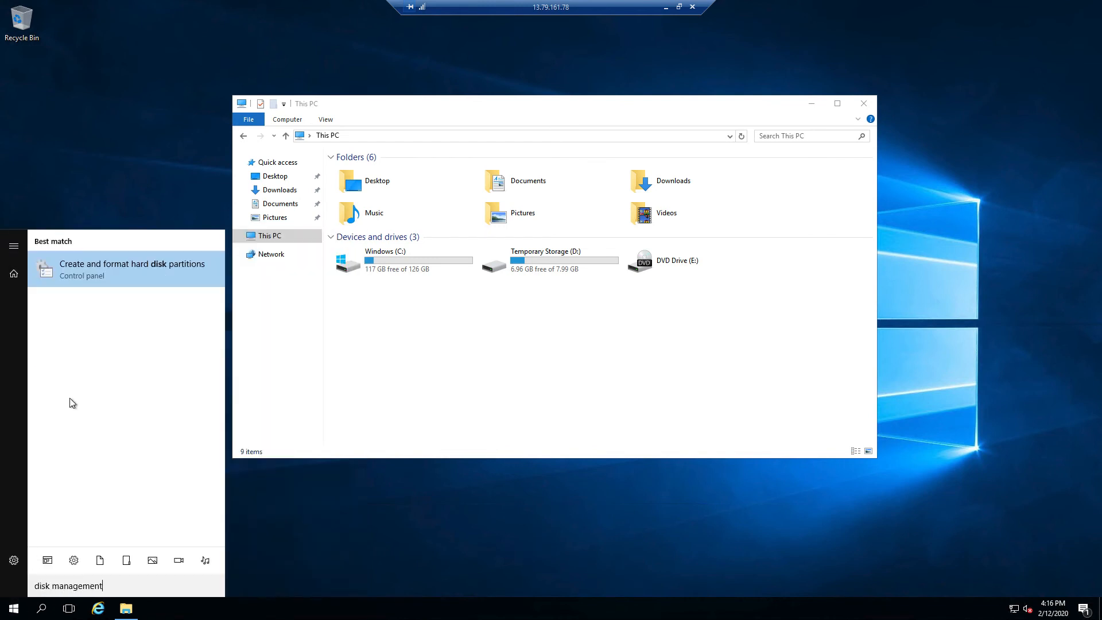
{"action": "left_click", "coordinate": [147, 270]}
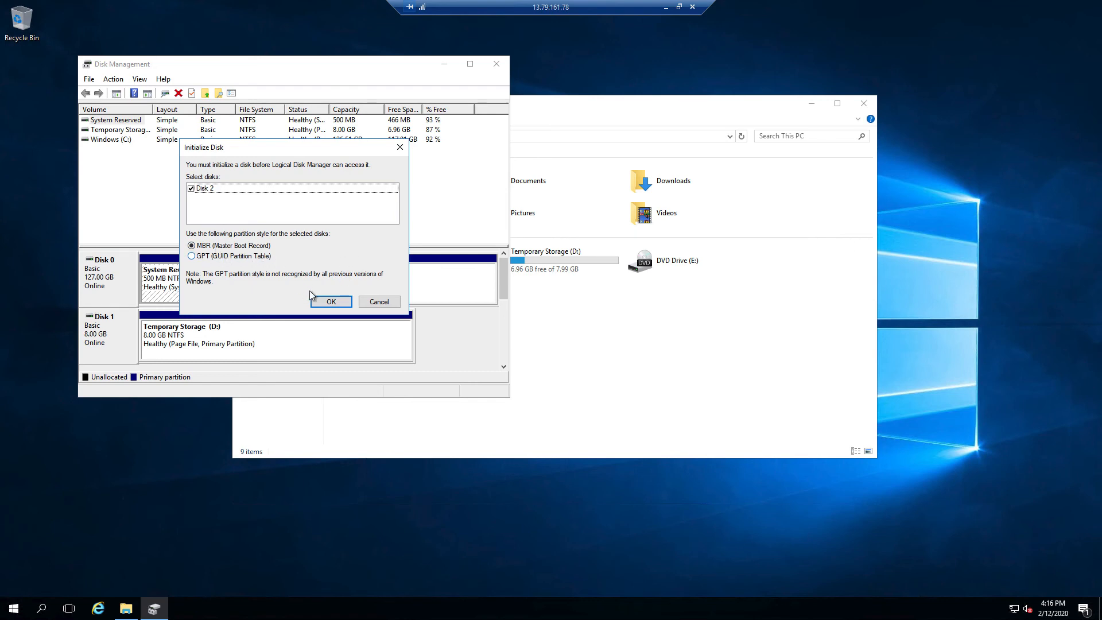
Initialize Disk 2 with the MBR partition style and enlarge the Disk Management window to show every disk
{"action": "left_click", "coordinate": [337, 302]}
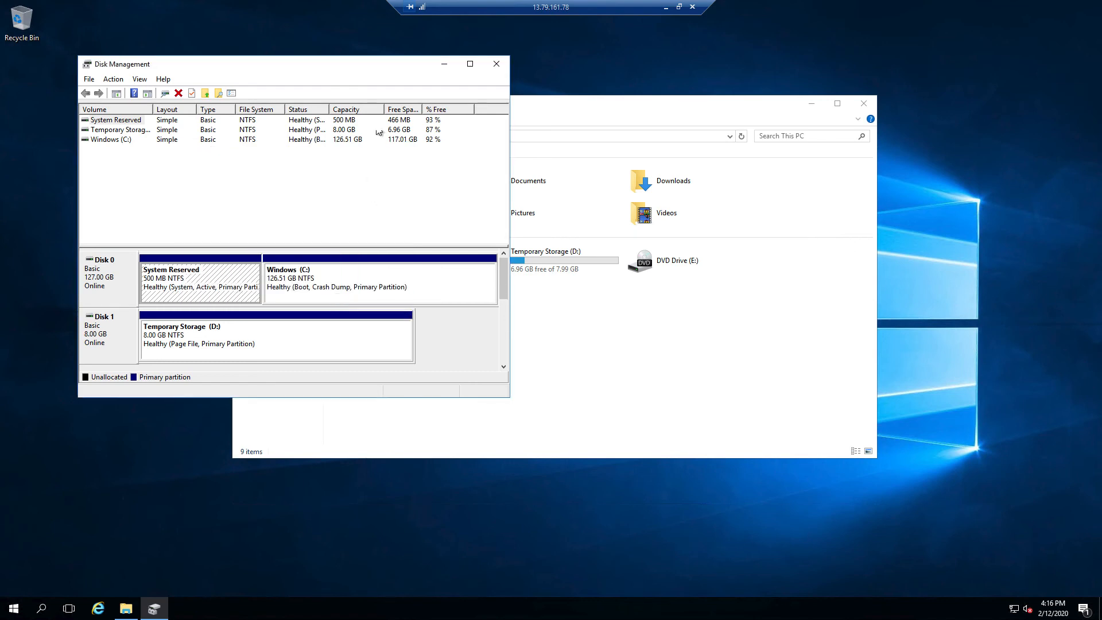
{"action": "left_click_drag", "start_coordinate": [370, 69], "coordinate": [585, 80]}
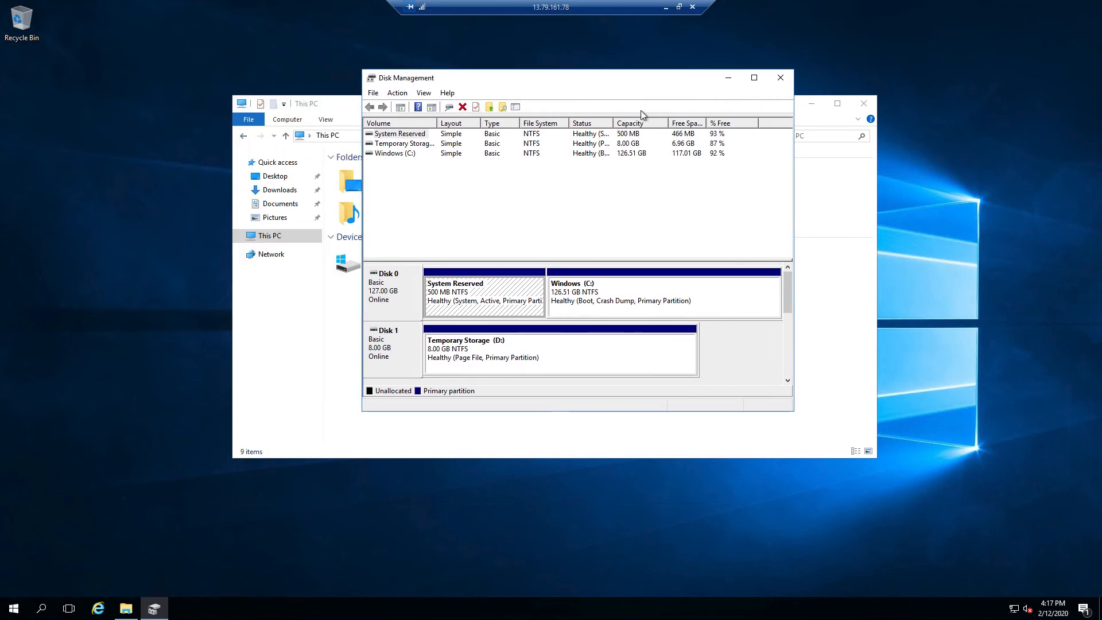
{"action": "left_click_drag", "start_coordinate": [791, 412], "coordinate": [797, 550]}
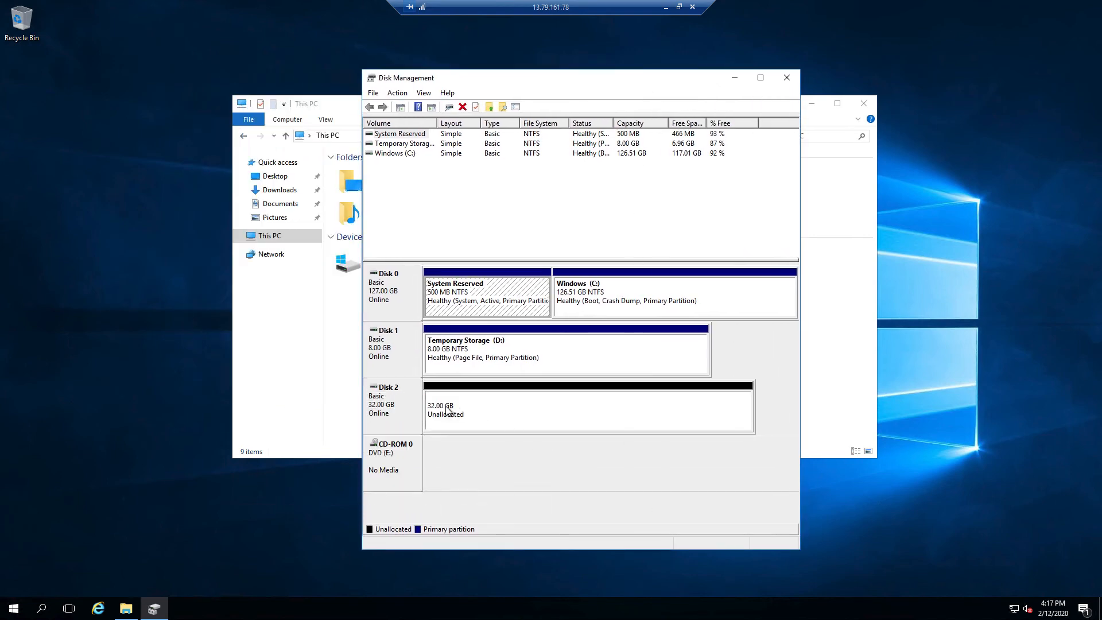
Create a simple volume on Disk 2's unallocated space with size 32765 MB, drive letter F, NTFS, label New Volume and quick format
{"action": "right_click", "coordinate": [475, 410]}
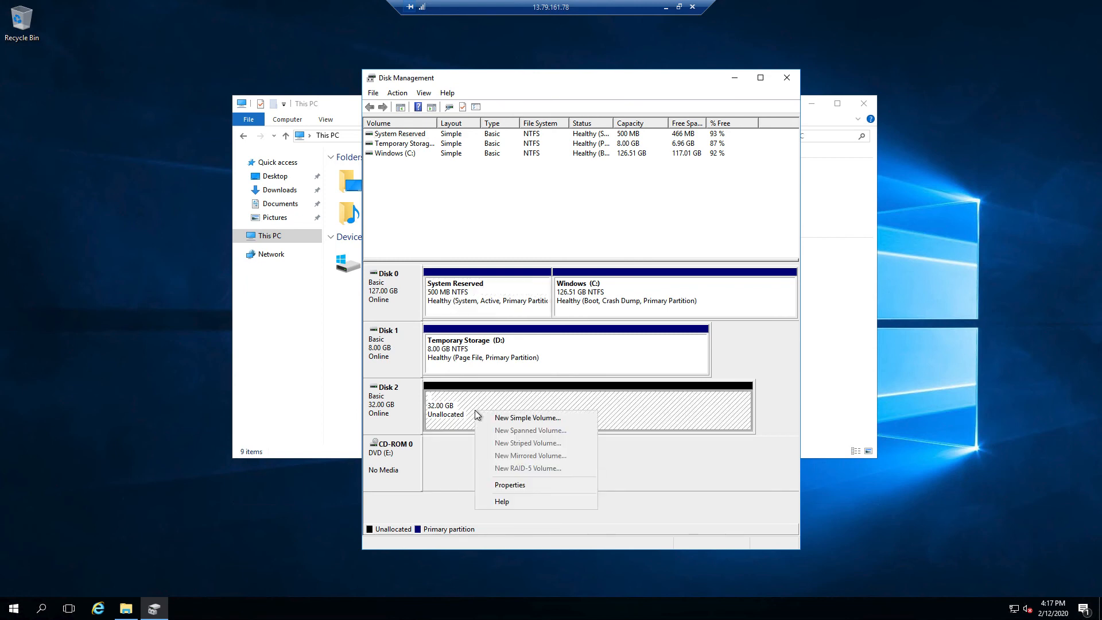
{"action": "left_click", "coordinate": [499, 417]}
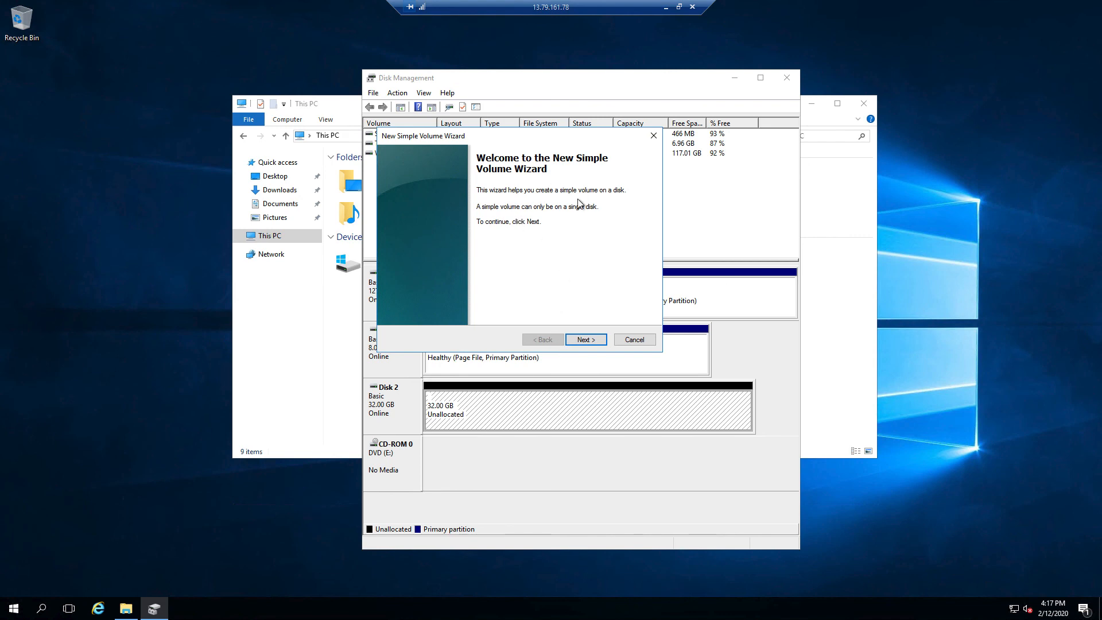
{"action": "left_click", "coordinate": [586, 340]}
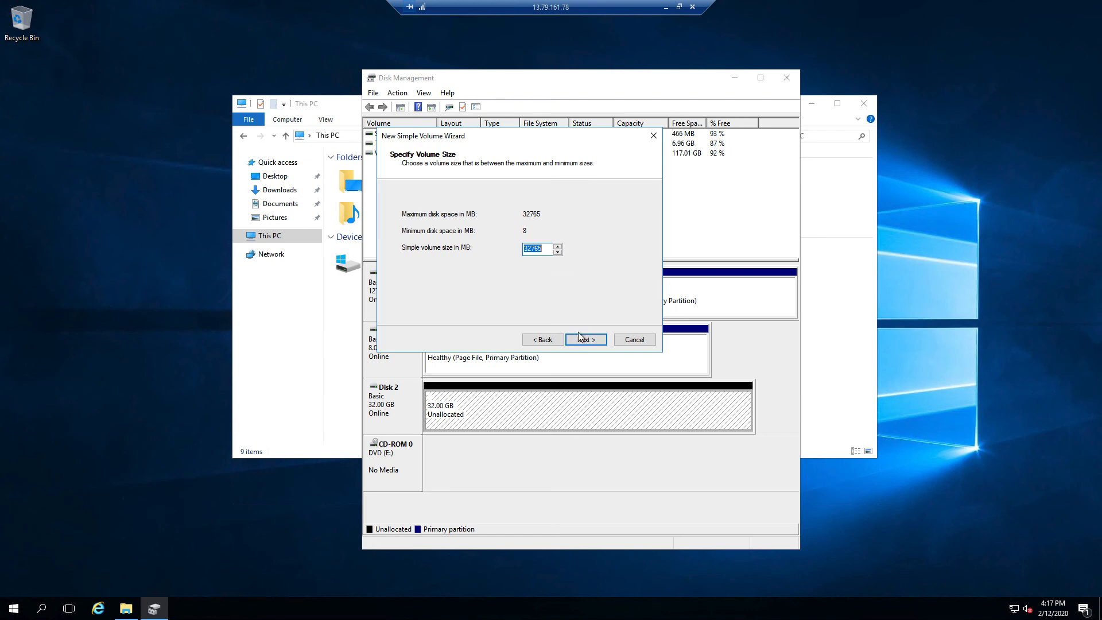
{"action": "left_click", "coordinate": [582, 340]}
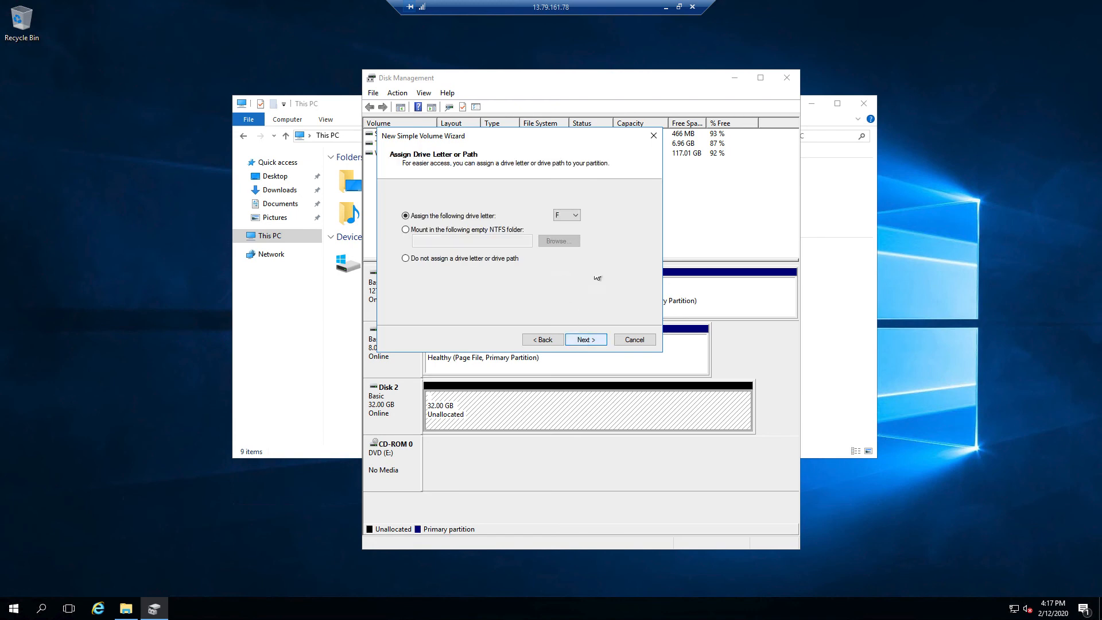
{"action": "left_click", "coordinate": [592, 340]}
{"action": "left_click", "coordinate": [592, 340]}
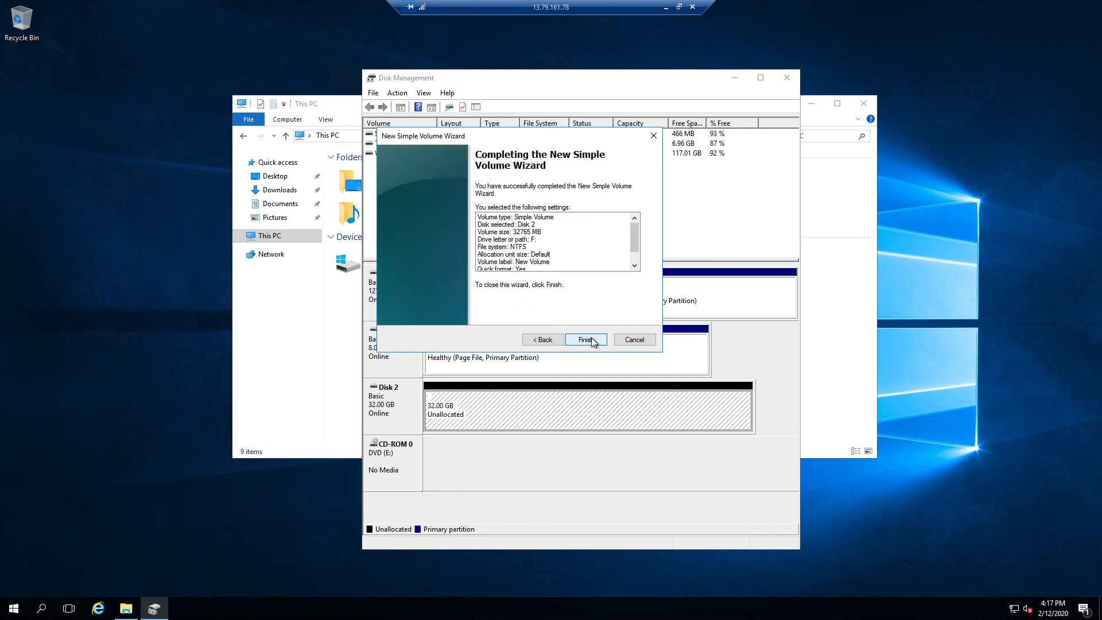
{"action": "left_click", "coordinate": [585, 339]}
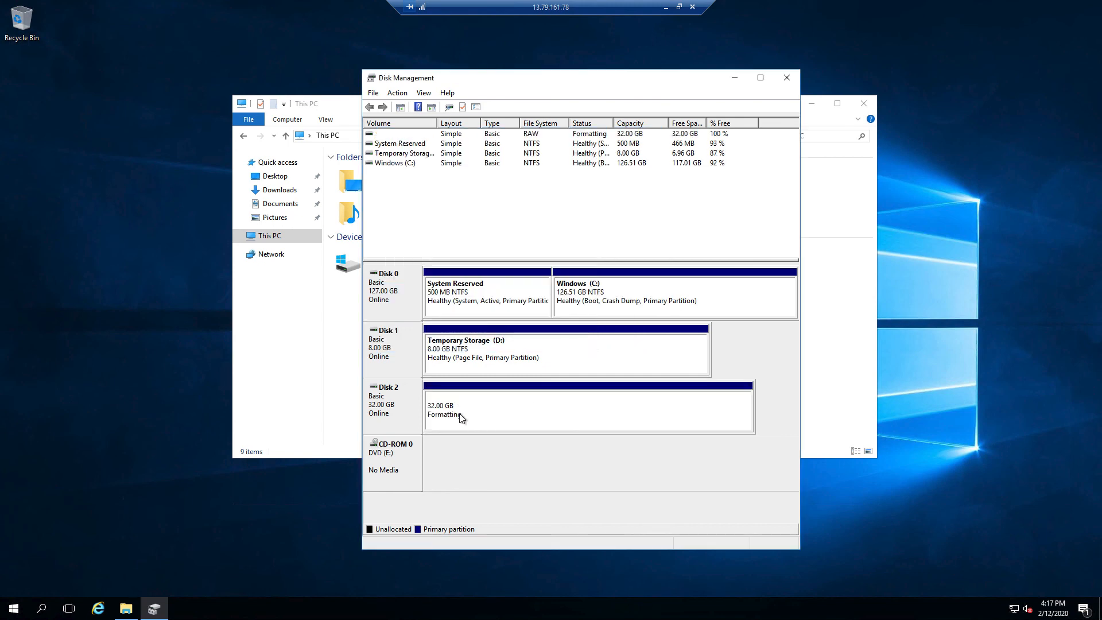
Move the Disk Management and This PC windows apart and check the new F: volume in both
{"action": "left_click_drag", "start_coordinate": [492, 81], "coordinate": [759, 85]}
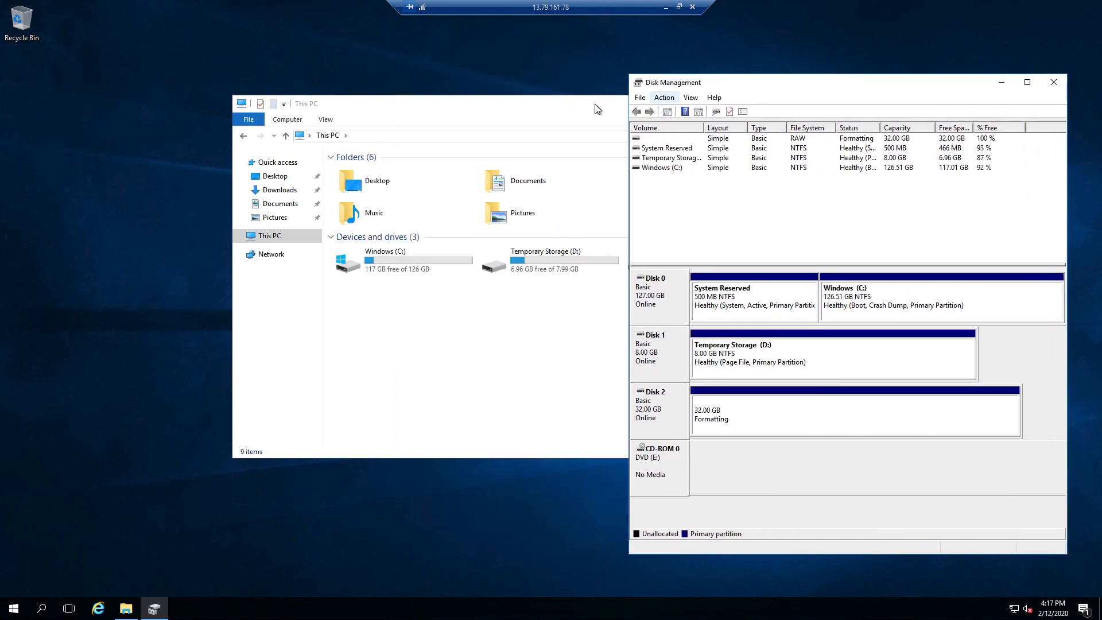
{"action": "left_click_drag", "start_coordinate": [546, 109], "coordinate": [472, 119]}
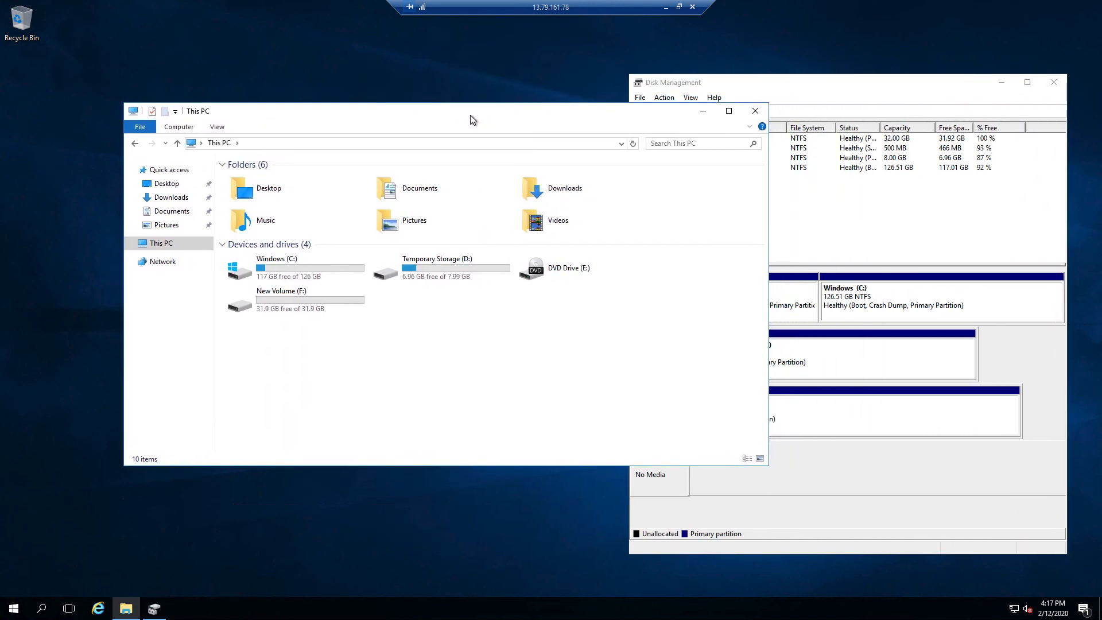
{"action": "left_click", "coordinate": [884, 475]}
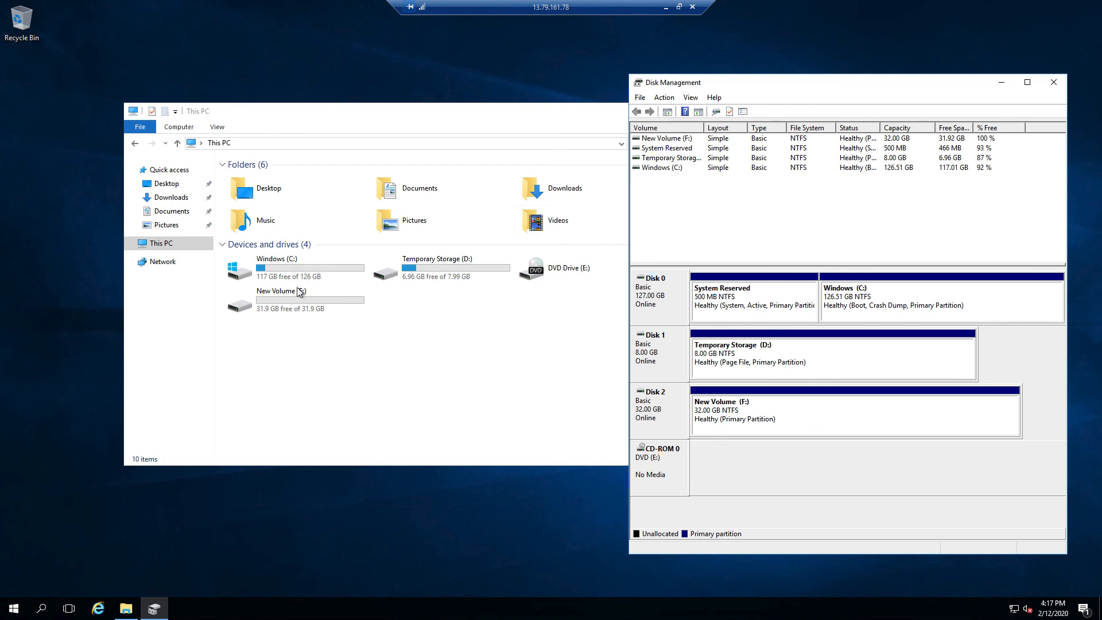
{"action": "left_click", "coordinate": [291, 334]}
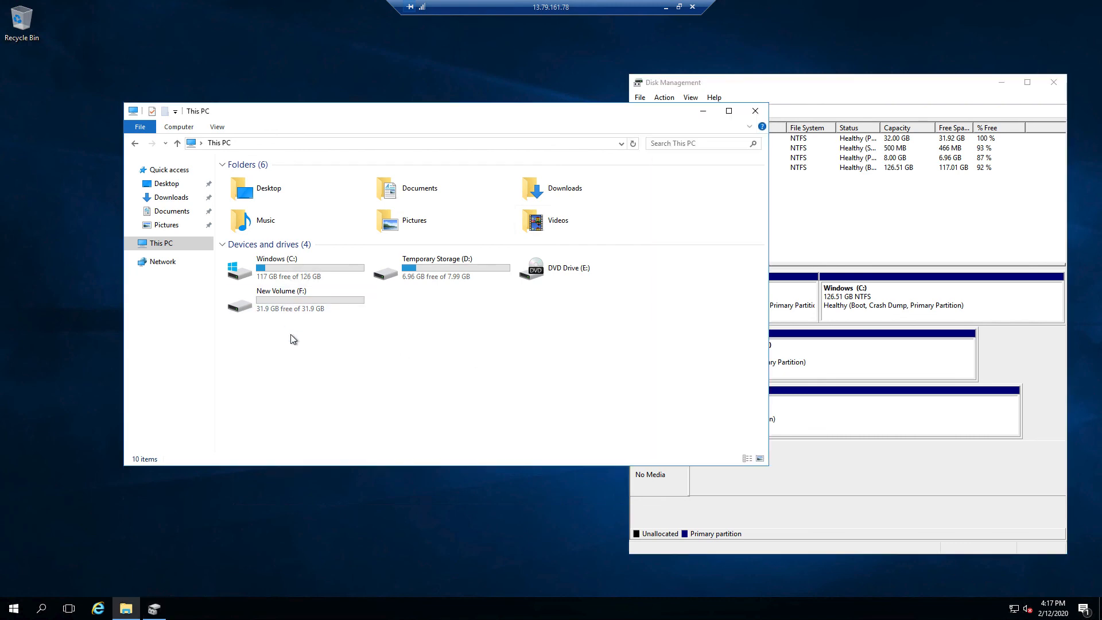
Rename the F: drive to Persistent Data through its properties
{"action": "left_click", "coordinate": [290, 296]}
{"action": "right_click", "coordinate": [289, 295]}
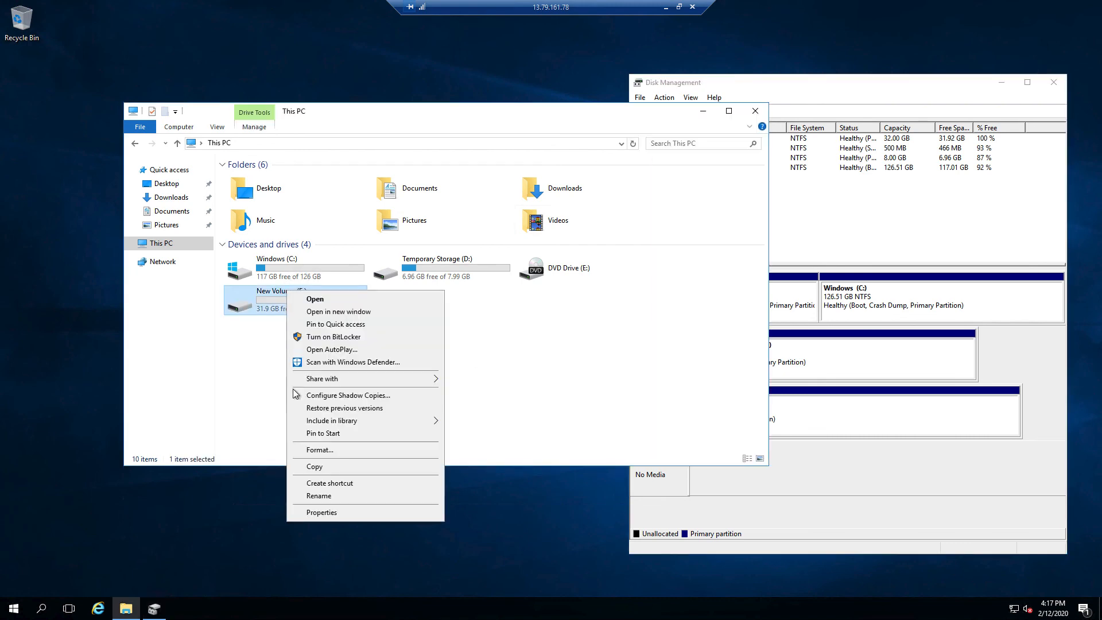
{"action": "left_click", "coordinate": [345, 512]}
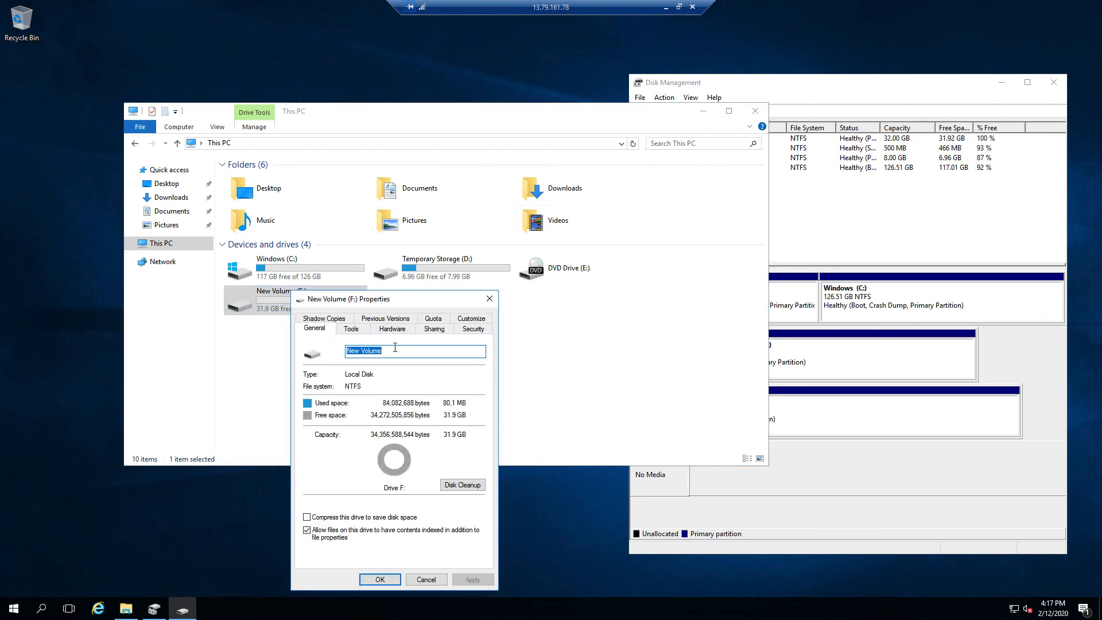
{"action": "type", "text": "Persistent Data"}
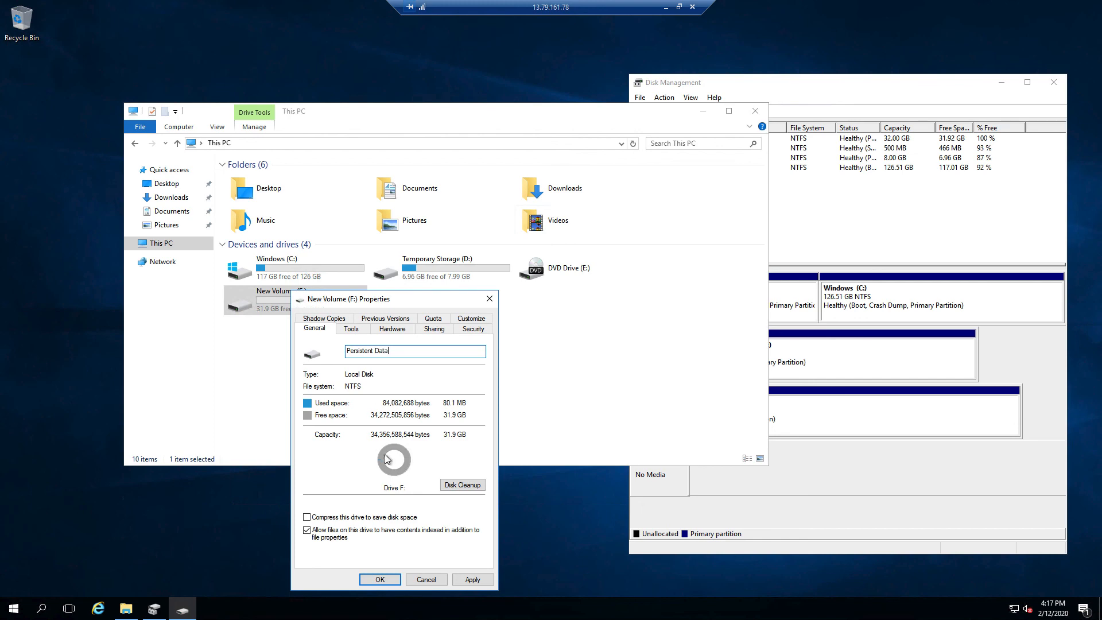
{"action": "left_click", "coordinate": [472, 579]}
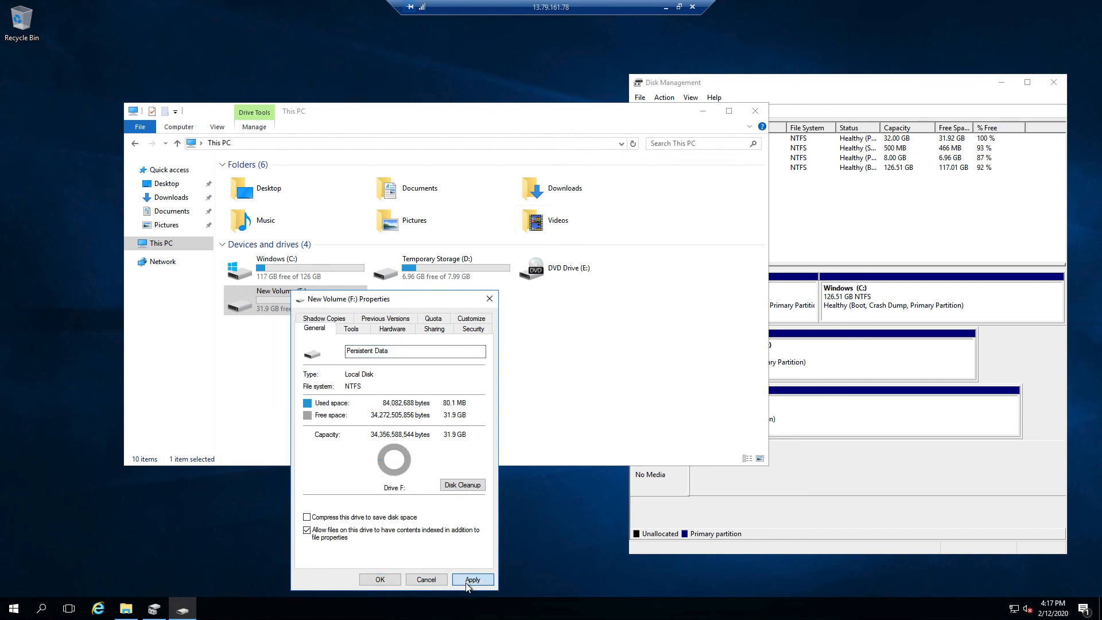
{"action": "left_click", "coordinate": [377, 580]}
{"action": "left_click", "coordinate": [391, 426]}
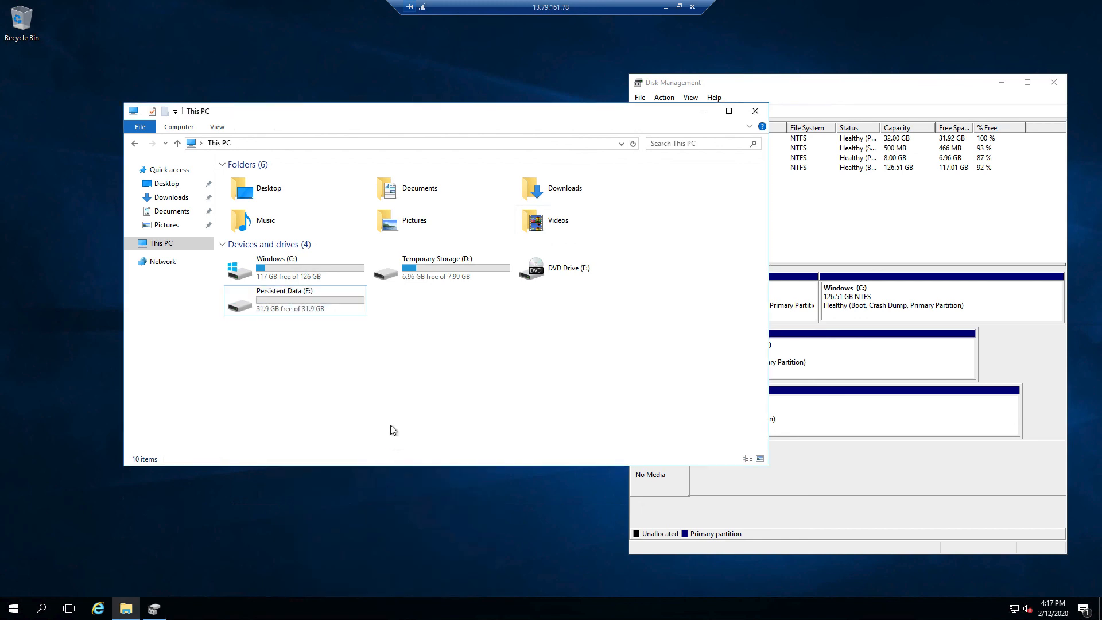